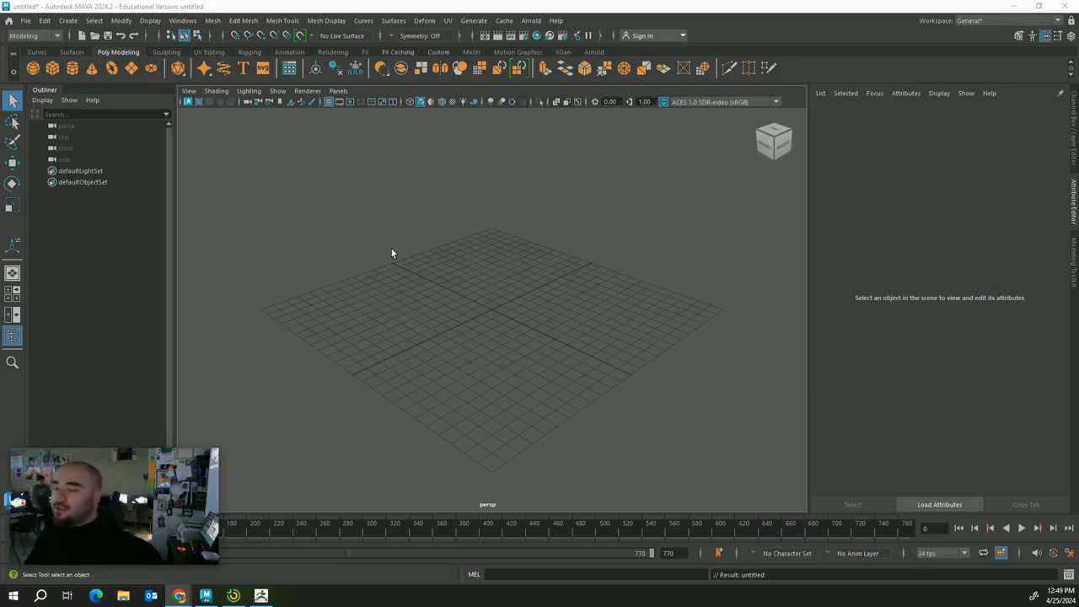
# Step: Create a polygon sphere for the body and raise it vertically above the grid
pyautogui.keyDown('alt'); pyautogui.moveTo(436, 330); pyautogui.dragTo(474, 335); pyautogui.keyUp('alt')
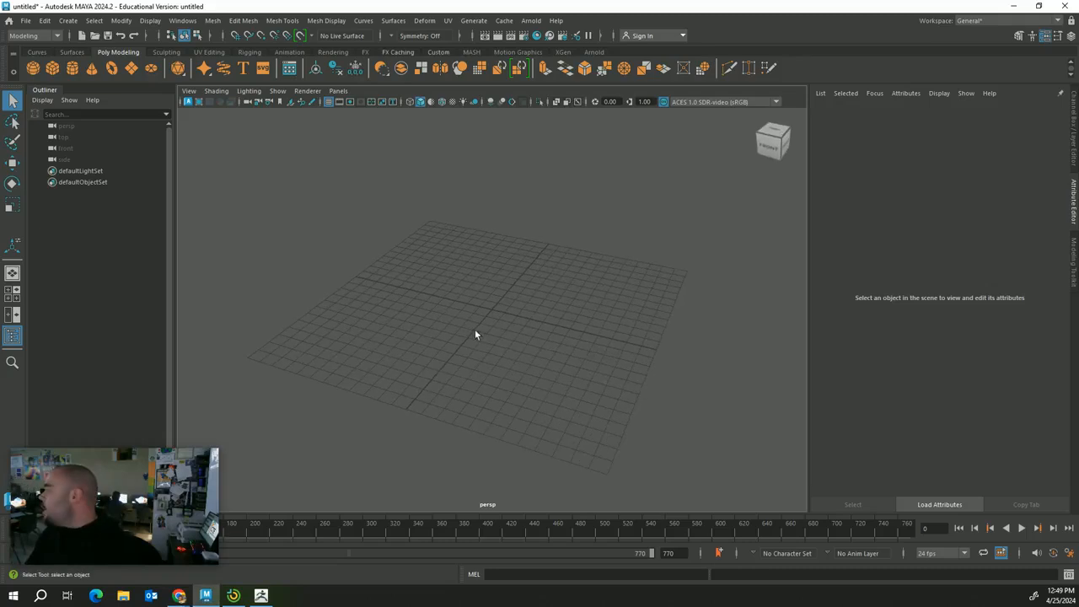
pyautogui.scroll(2, 508, 270)
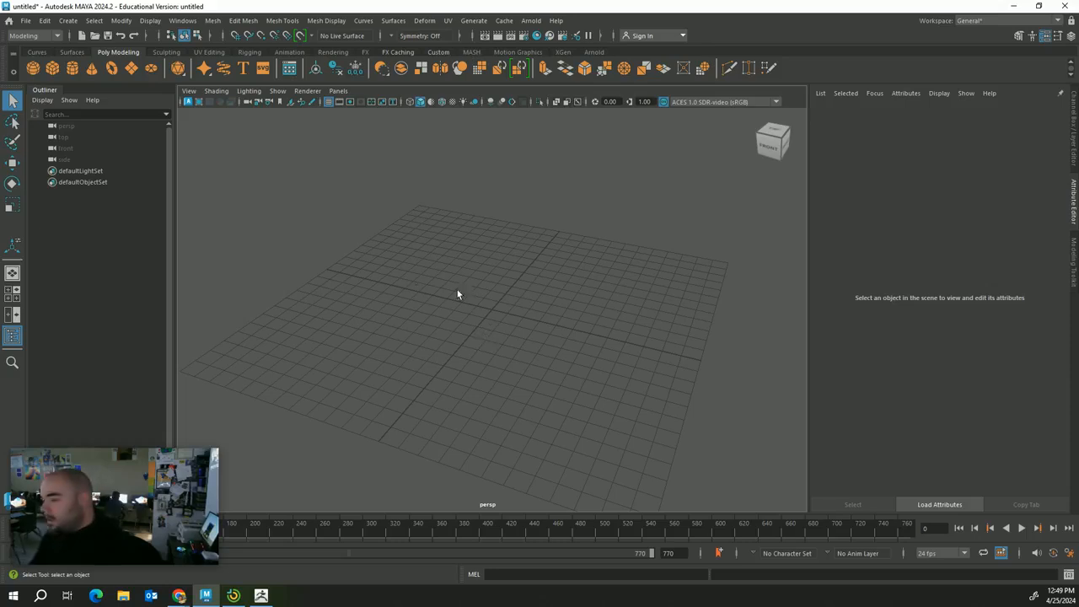
pyautogui.click(32, 73)
pyautogui.scroll(5, 543, 368)
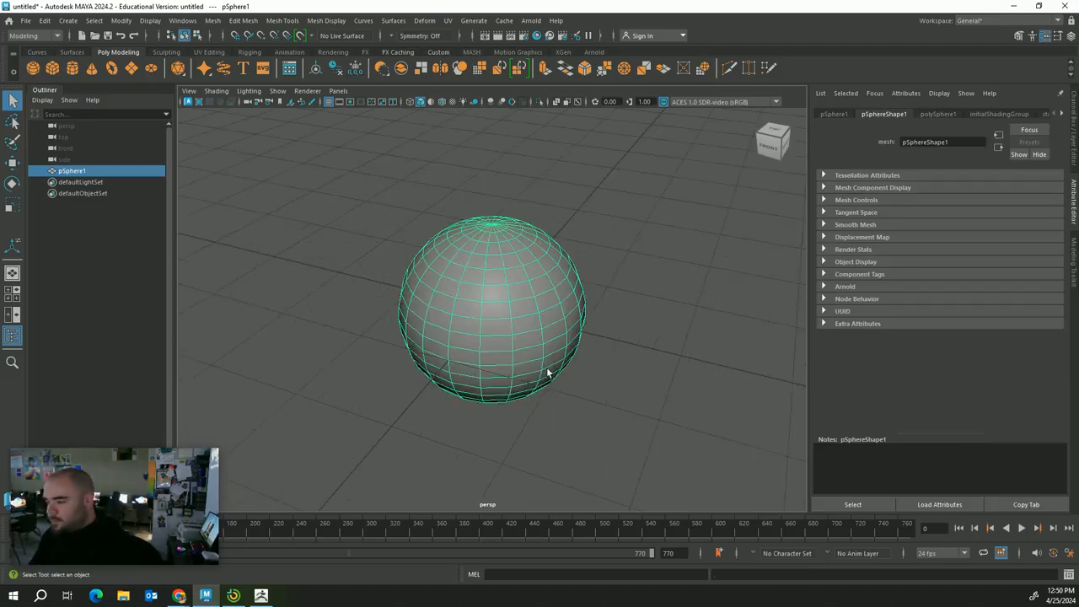
pyautogui.keyDown('alt'); pyautogui.moveTo(548, 372); pyautogui.dragTo(610, 345); pyautogui.keyUp('alt')
pyautogui.scroll(-2, 539, 304)
pyautogui.press('w')
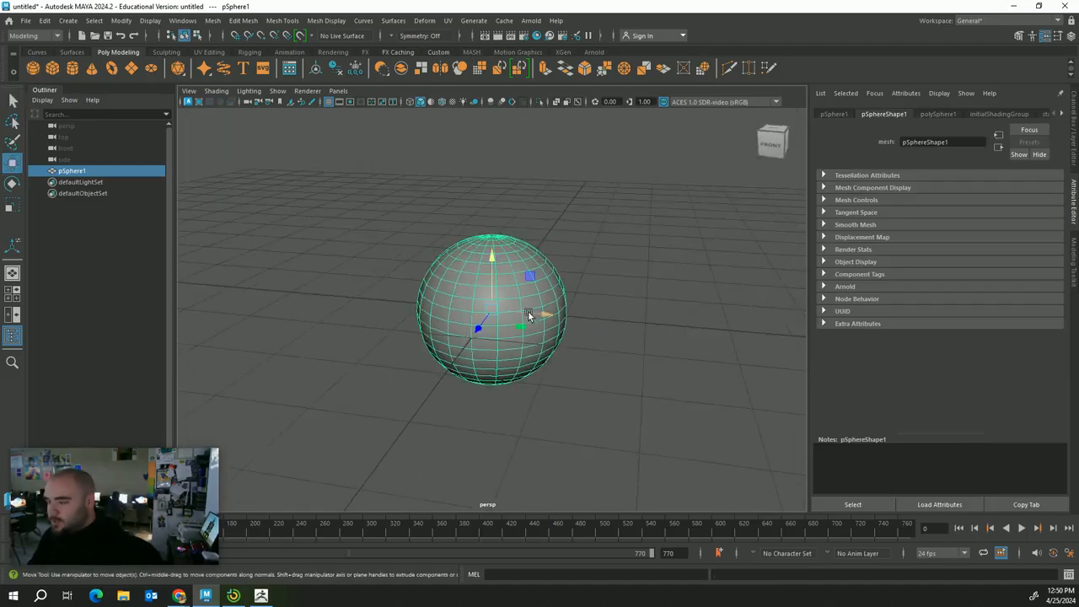
pyautogui.moveTo(494, 261); pyautogui.dragTo(506, 137)
pyautogui.scroll(3, 550, 262)
pyautogui.scroll(-3, 566, 261)
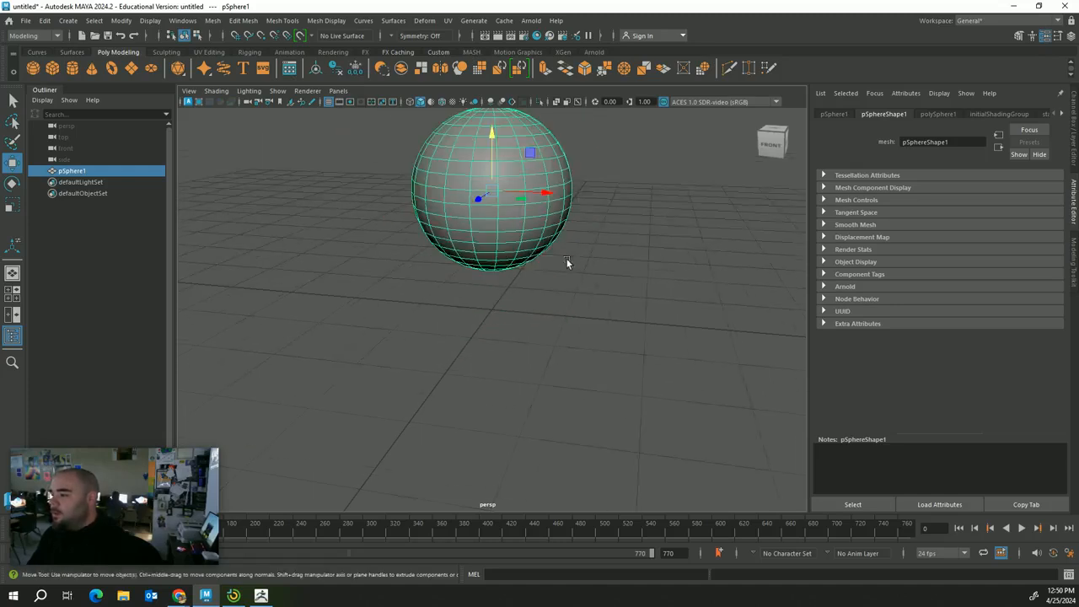
# Step: Duplicate the body sphere upward as a head and scale the copy uniformly to about 0.68
pyautogui.scroll(-3, 567, 263)
pyautogui.keyDown('alt'); pyautogui.moveTo(564, 202); pyautogui.dragTo(518, 209); pyautogui.keyUp('alt')
pyautogui.keyDown('shift'); pyautogui.moveTo(489, 164); pyautogui.dragTo(490, 103); pyautogui.keyUp('shift')
pyautogui.press('r')
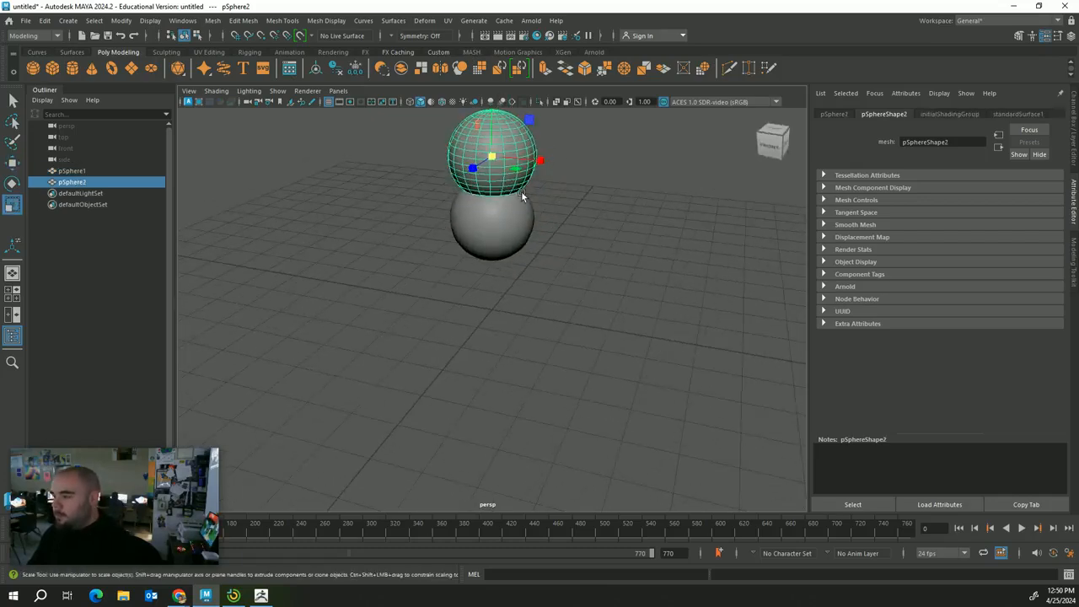
pyautogui.moveTo(492, 157); pyautogui.dragTo(470, 166)
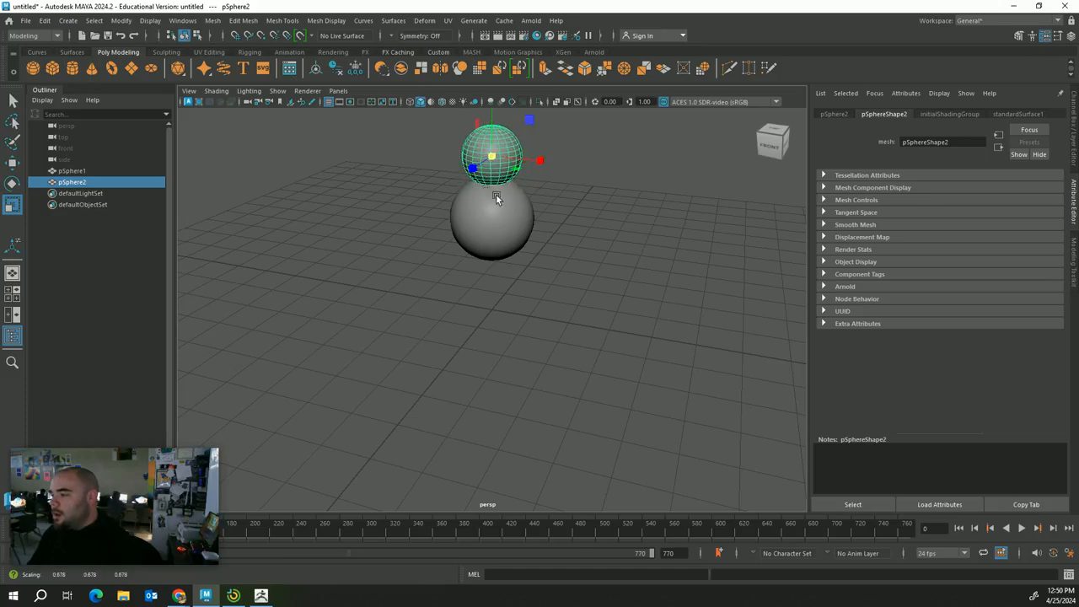
pyautogui.click(588, 221)
pyautogui.keyDown('alt'); pyautogui.moveTo(588, 222); pyautogui.dragTo(539, 202); pyautogui.keyUp('alt')
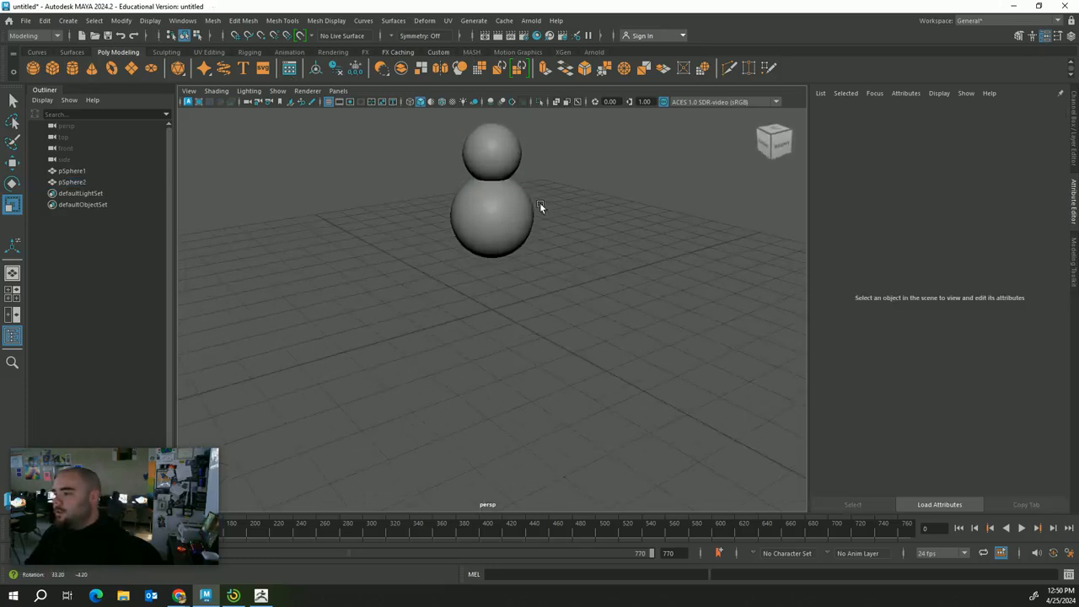
# Step: Duplicate the head sphere forward as a muzzle, scale it down and seat it on the head's lower front
pyautogui.click(495, 137)
pyautogui.keyDown('alt'); pyautogui.moveTo(498, 164); pyautogui.dragTo(541, 197); pyautogui.keyUp('alt')
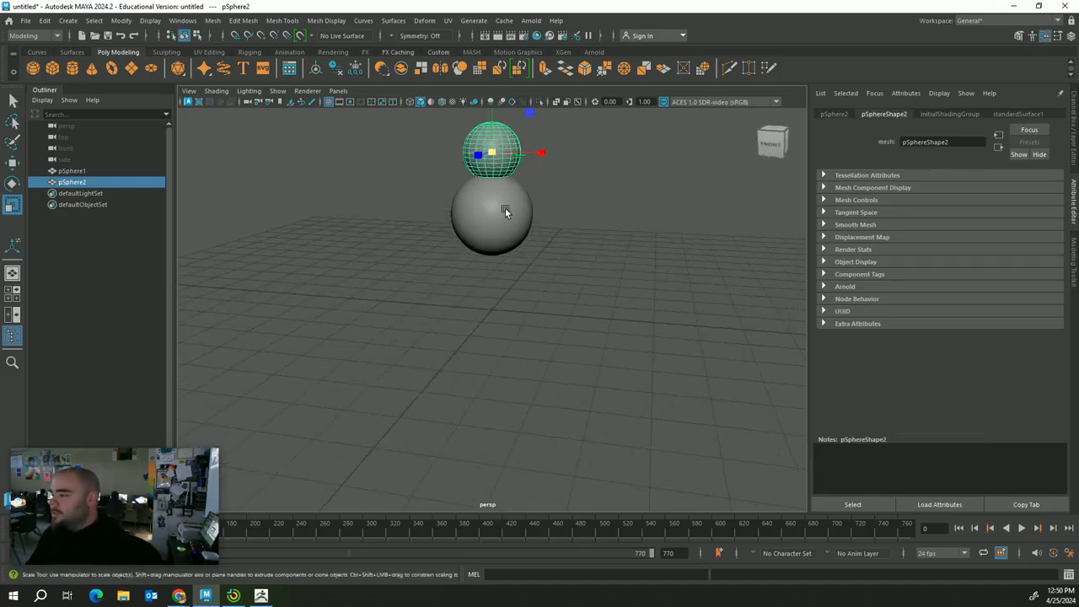
pyautogui.click(505, 208)
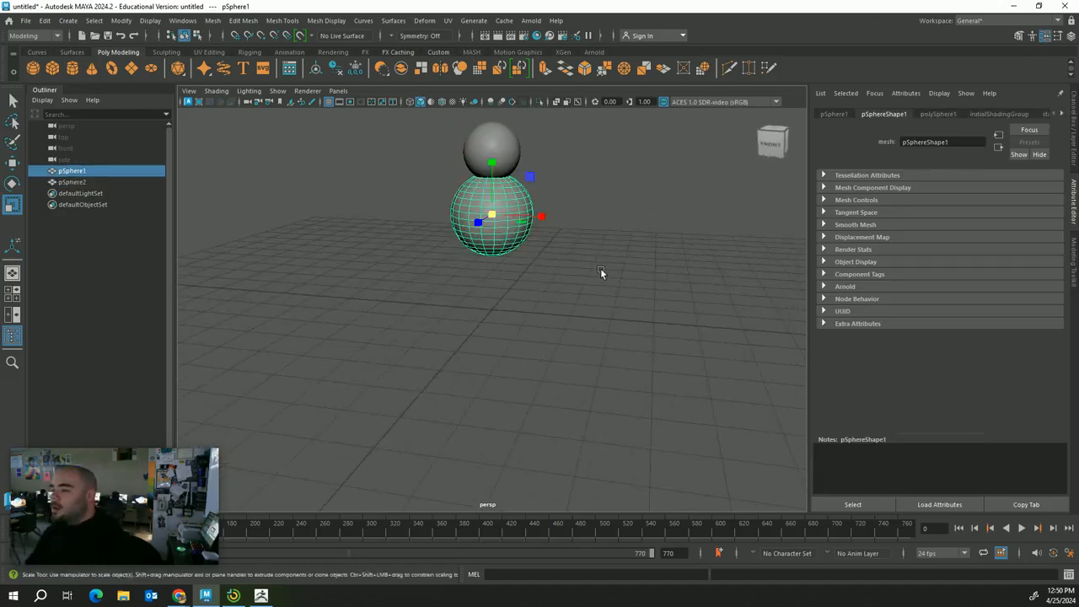
pyautogui.click(510, 160)
pyautogui.keyDown('alt'); pyautogui.moveTo(527, 176); pyautogui.dragTo(456, 177); pyautogui.keyUp('alt')
pyautogui.press('w')
pyautogui.press('r')
pyautogui.press('w')
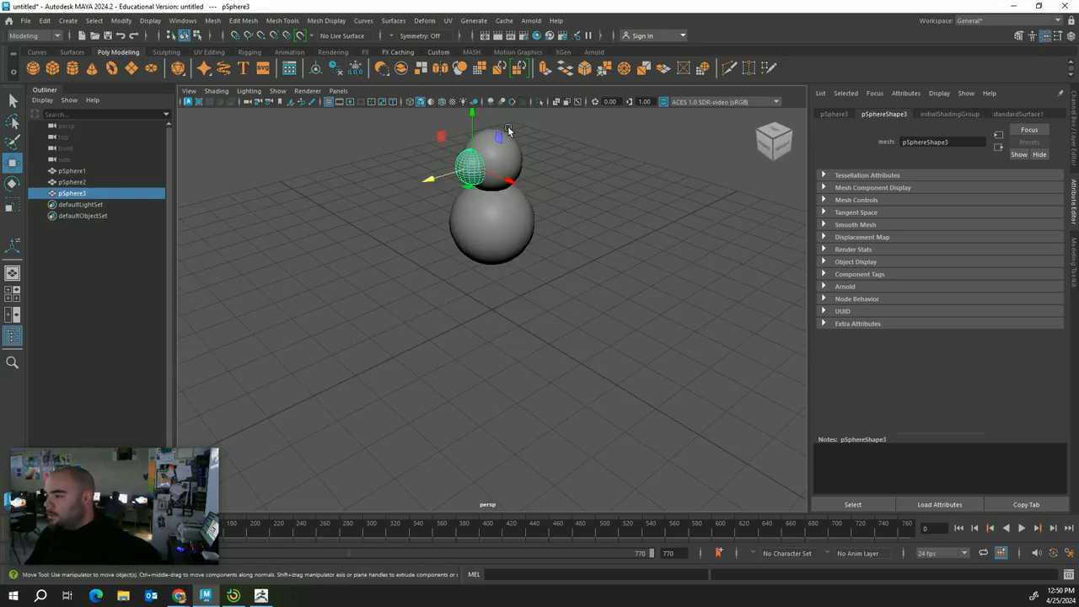
pyautogui.moveTo(470, 134); pyautogui.dragTo(472, 140)
# Step: Duplicate the muzzle sphere forward as a nose, scale it down and raise it onto the muzzle's upper front
pyautogui.keyDown('alt'); pyautogui.moveTo(520, 209); pyautogui.dragTo(629, 218, button='right'); pyautogui.keyUp('alt')
pyautogui.keyDown('alt'); pyautogui.moveTo(629, 218); pyautogui.dragTo(611, 389, button='middle'); pyautogui.keyUp('alt')
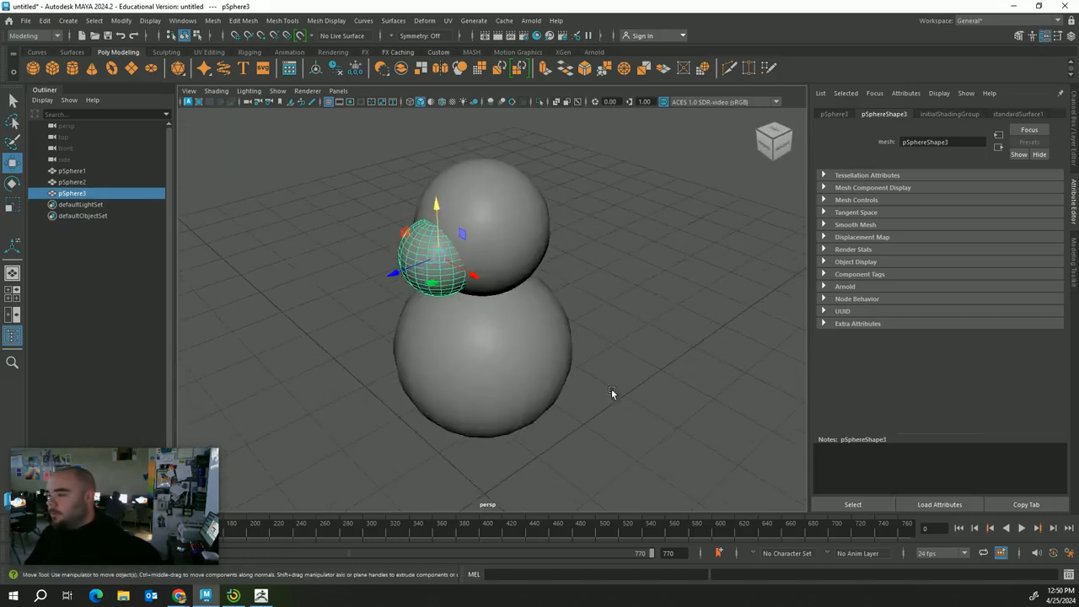
pyautogui.keyDown('alt'); pyautogui.moveTo(611, 388); pyautogui.dragTo(656, 354); pyautogui.keyUp('alt')
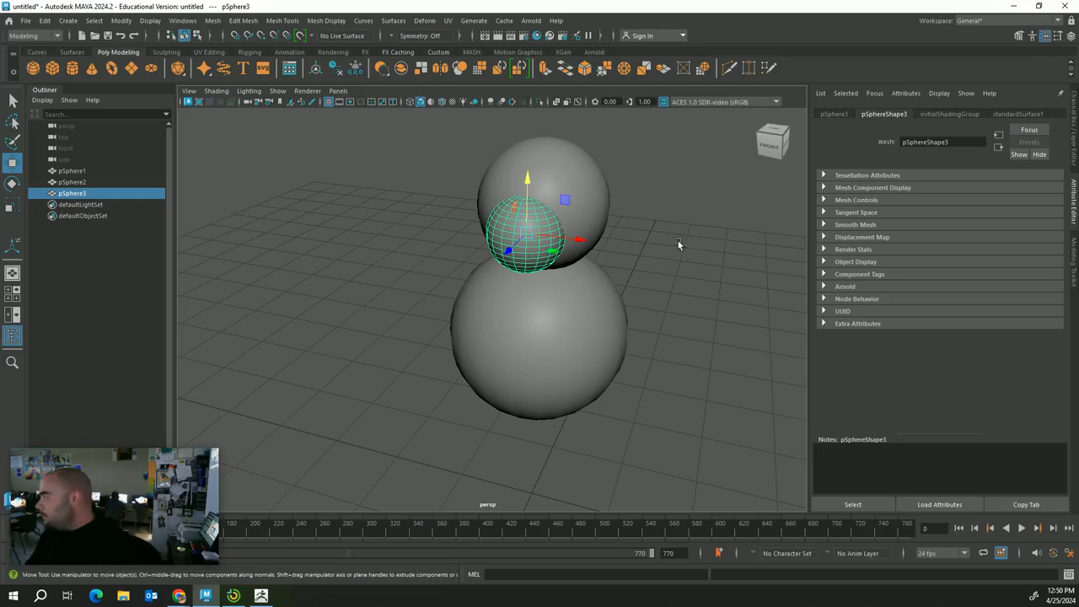
pyautogui.keyDown('alt'); pyautogui.moveTo(670, 235); pyautogui.dragTo(673, 234); pyautogui.keyUp('alt')
pyautogui.click(582, 176)
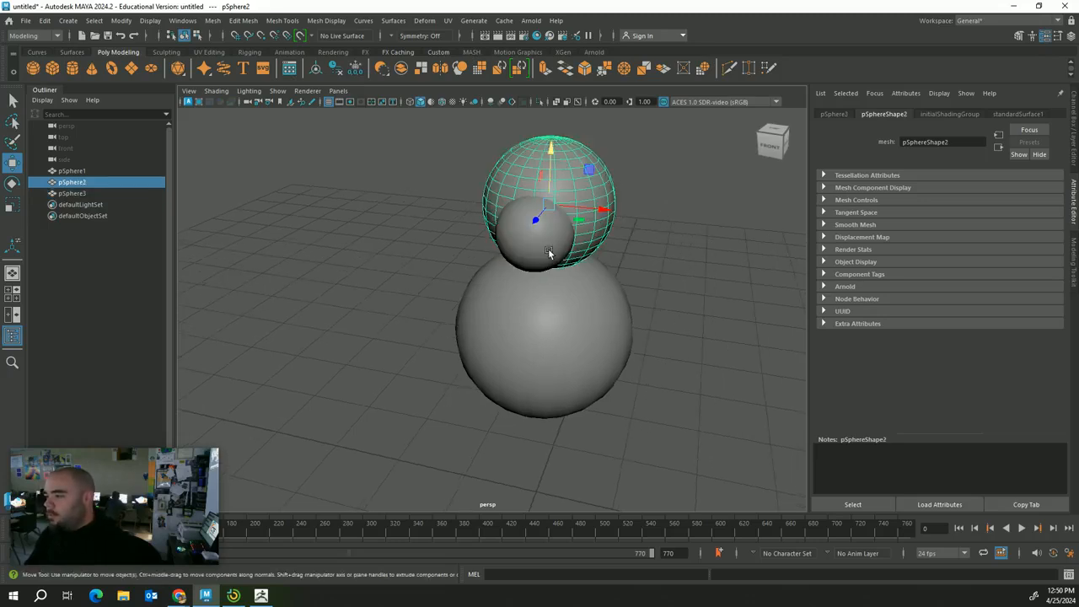
pyautogui.keyDown('alt'); pyautogui.moveTo(548, 244); pyautogui.dragTo(511, 246); pyautogui.keyUp('alt')
pyautogui.click(475, 234)
pyautogui.moveTo(444, 244)
pyautogui.keyDown('shift'); pyautogui.mouseDown()
pyautogui.moveTo(412, 254)
pyautogui.moveTo(391, 242)
pyautogui.mouseUp(); pyautogui.keyUp('shift')
pyautogui.press('r')
pyautogui.press('w')
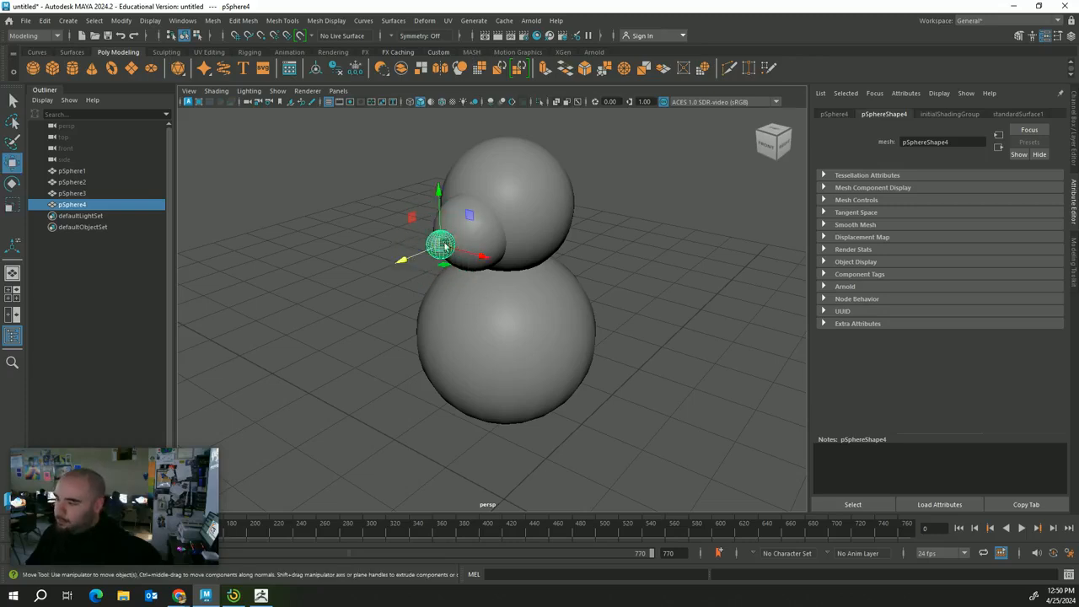
pyautogui.moveTo(451, 225); pyautogui.dragTo(453, 205)
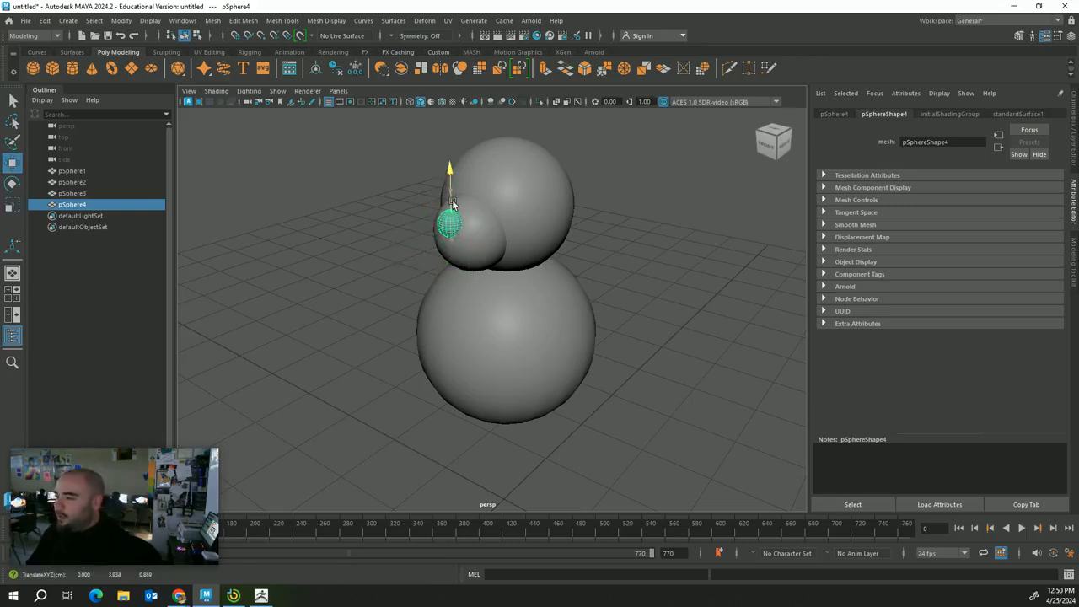
pyautogui.click(381, 233)
# Step: Flatten the small nose sphere vertically into an oval
pyautogui.keyDown('alt'); pyautogui.moveTo(404, 250); pyautogui.dragTo(500, 243); pyautogui.keyUp('alt')
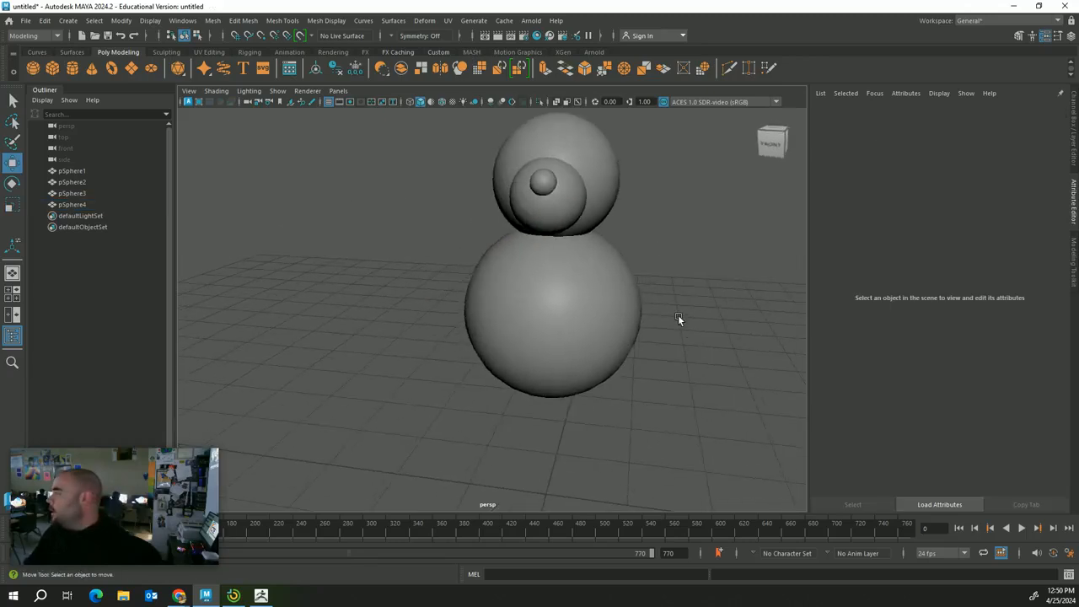
pyautogui.keyDown('alt'); pyautogui.moveTo(575, 315); pyautogui.dragTo(538, 417, button='middle'); pyautogui.keyUp('alt')
pyautogui.scroll(5, 590, 374)
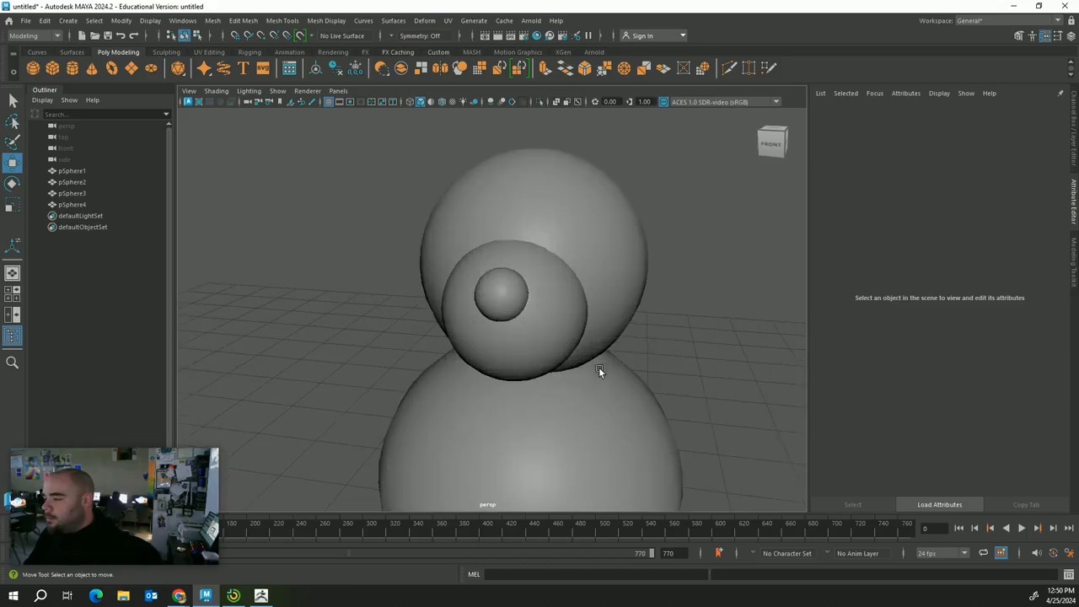
pyautogui.keyDown('alt'); pyautogui.moveTo(626, 362); pyautogui.dragTo(314, 308); pyautogui.keyUp('alt')
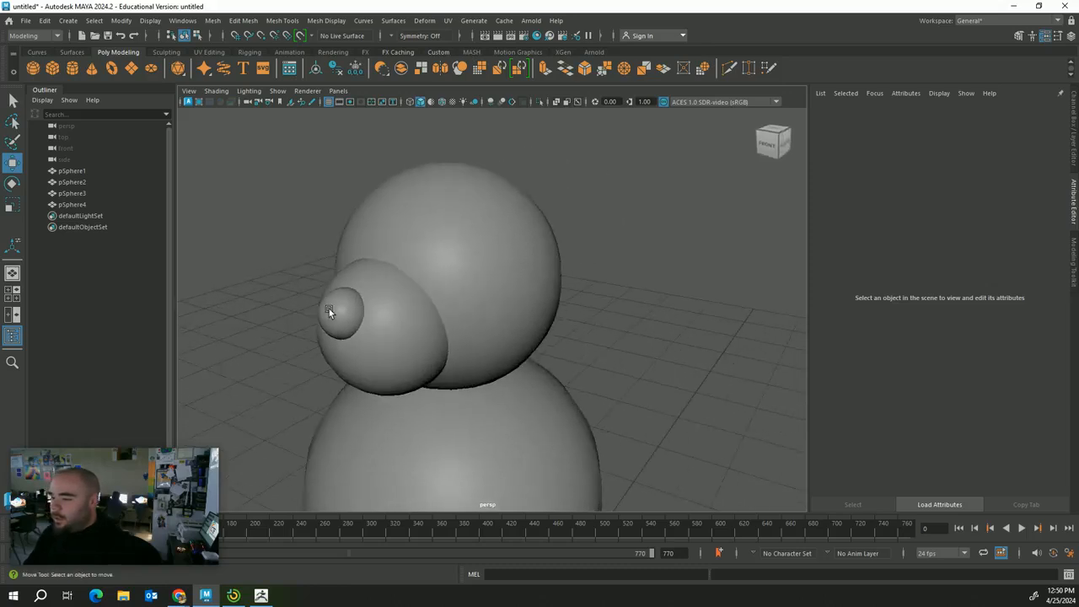
pyautogui.click(329, 308)
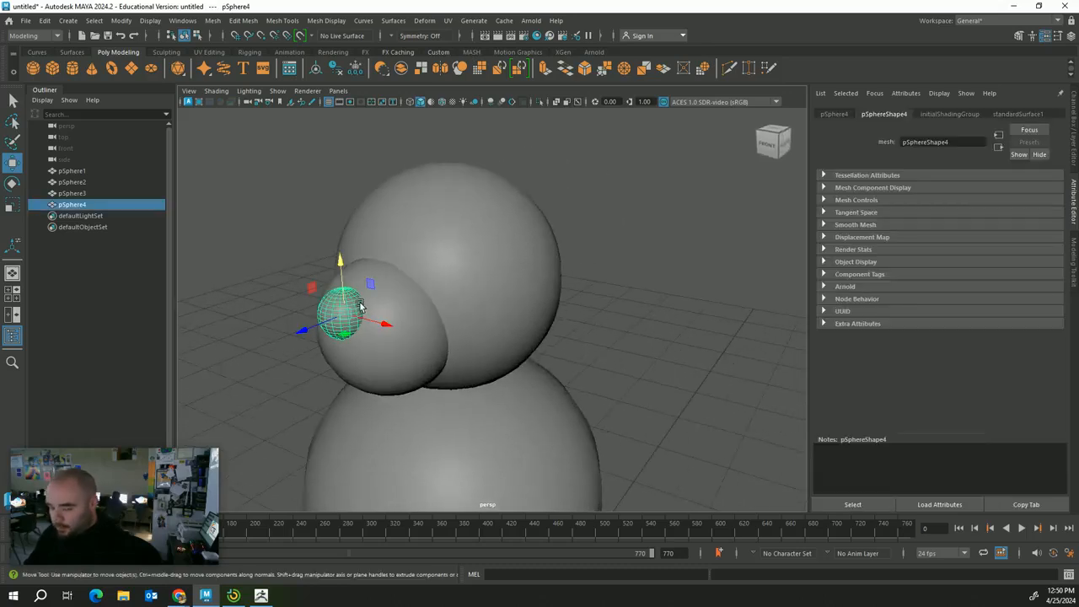
pyautogui.press('r')
pyautogui.moveTo(341, 267); pyautogui.dragTo(341, 281)
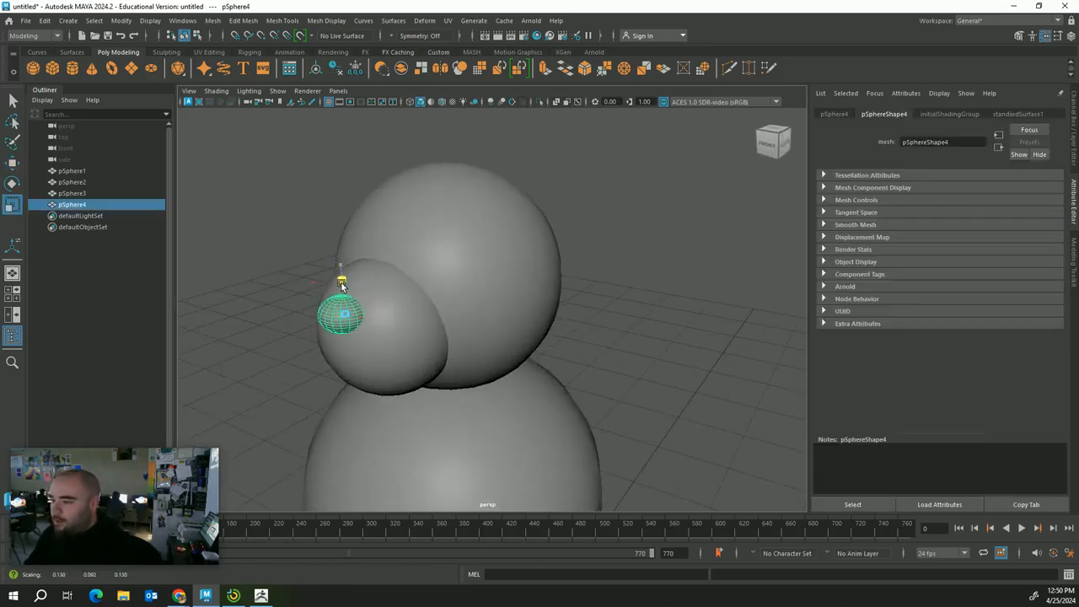
pyautogui.click(597, 346)
# Step: Inspect the face from the front and side, and delete the flattened nose sphere
pyautogui.scroll(-5, 635, 351)
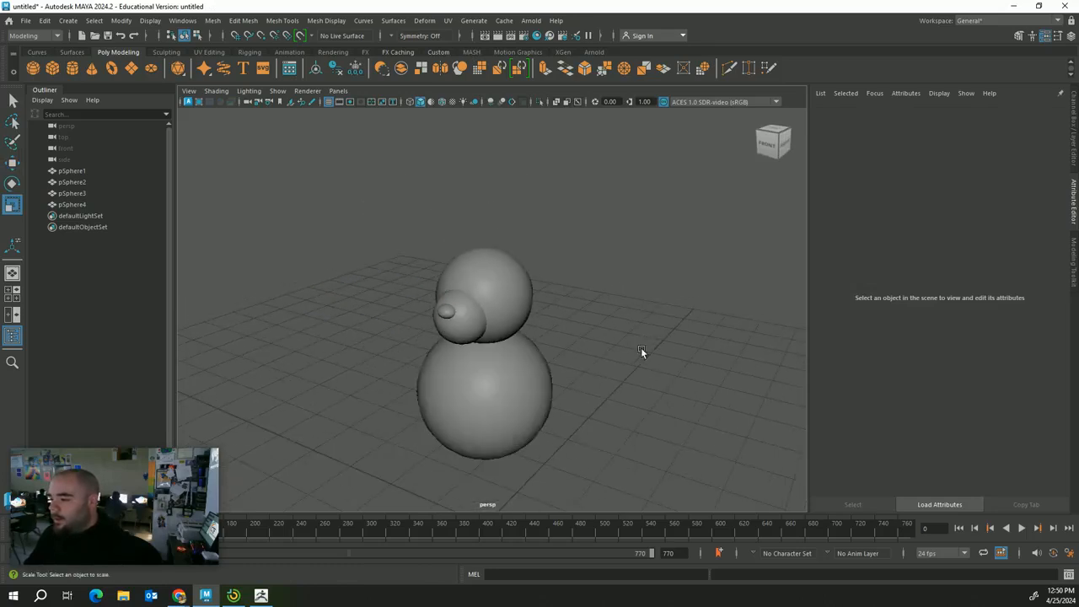
pyautogui.keyDown('alt'); pyautogui.moveTo(641, 349); pyautogui.dragTo(661, 356); pyautogui.keyUp('alt')
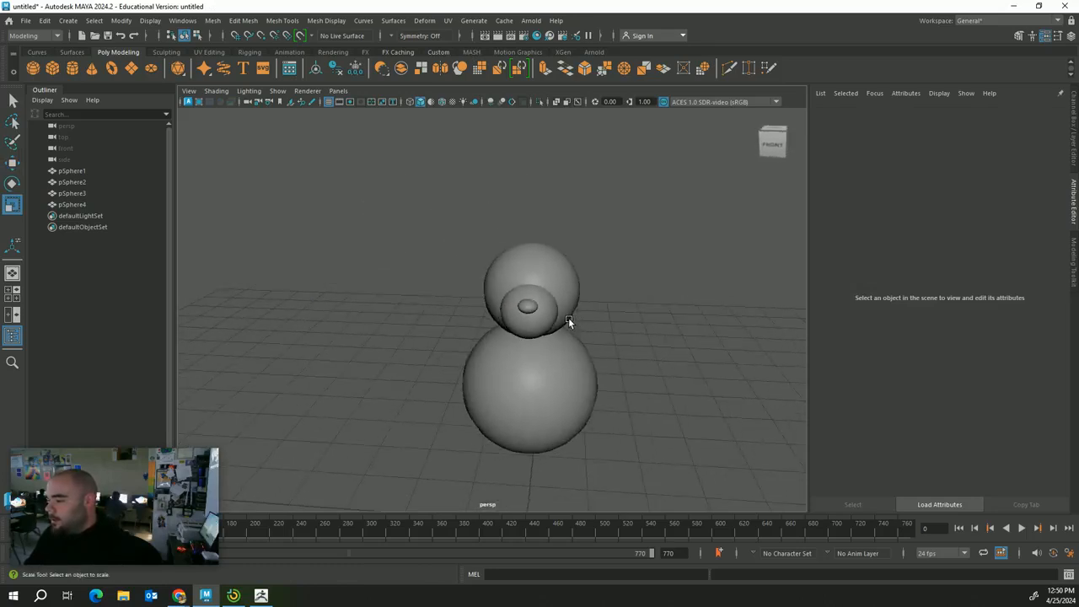
pyautogui.keyDown('alt'); pyautogui.moveTo(569, 318); pyautogui.dragTo(481, 324); pyautogui.keyUp('alt')
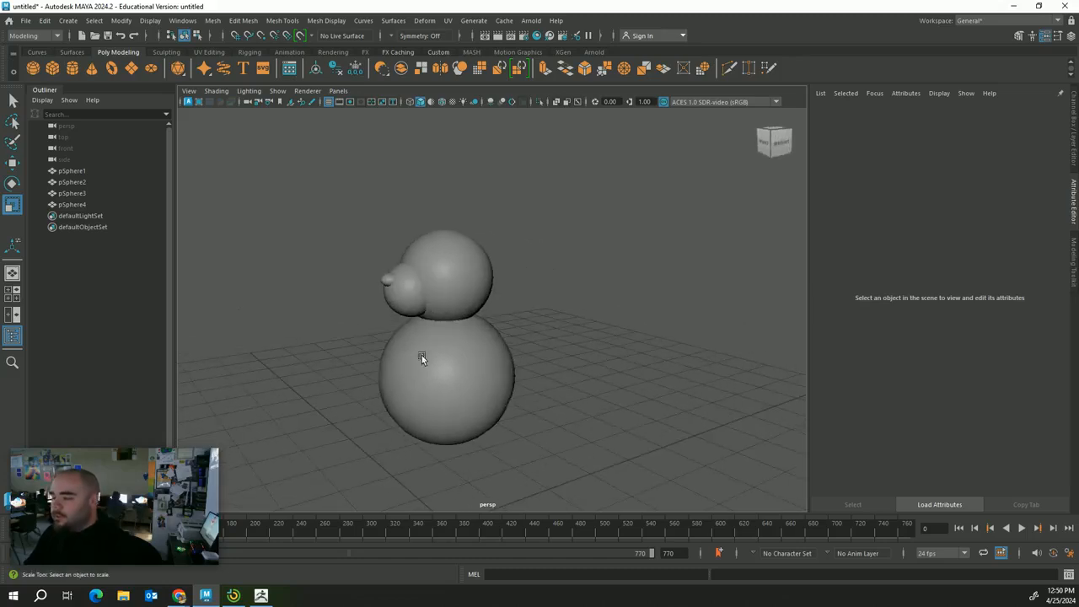
pyautogui.keyDown('alt'); pyautogui.moveTo(369, 282); pyautogui.dragTo(540, 315); pyautogui.keyUp('alt')
pyautogui.scroll(5, 541, 314)
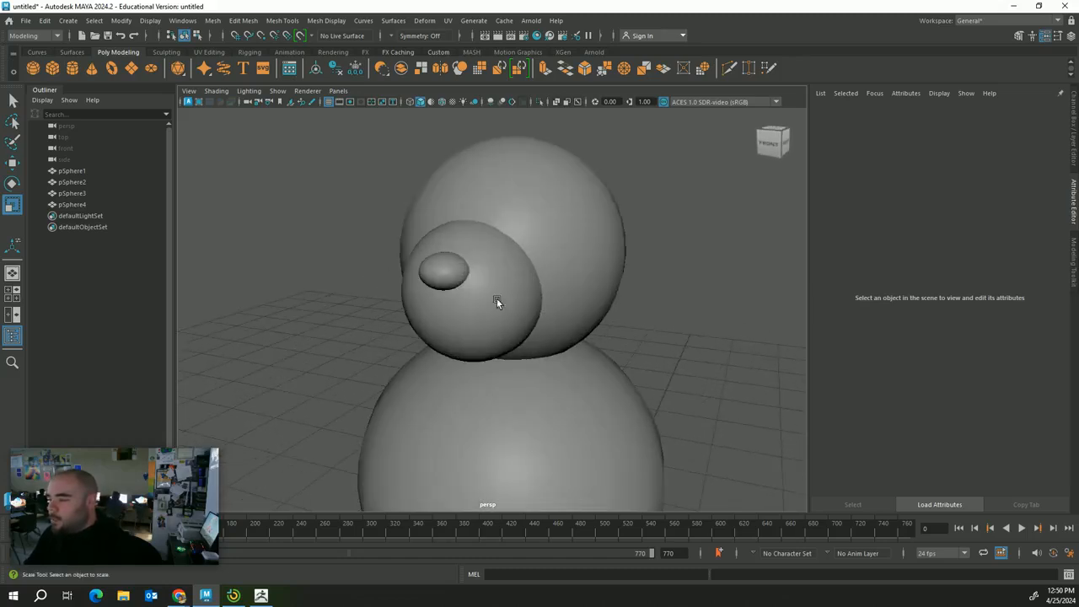
pyautogui.click(452, 274)
pyautogui.press('Delete')
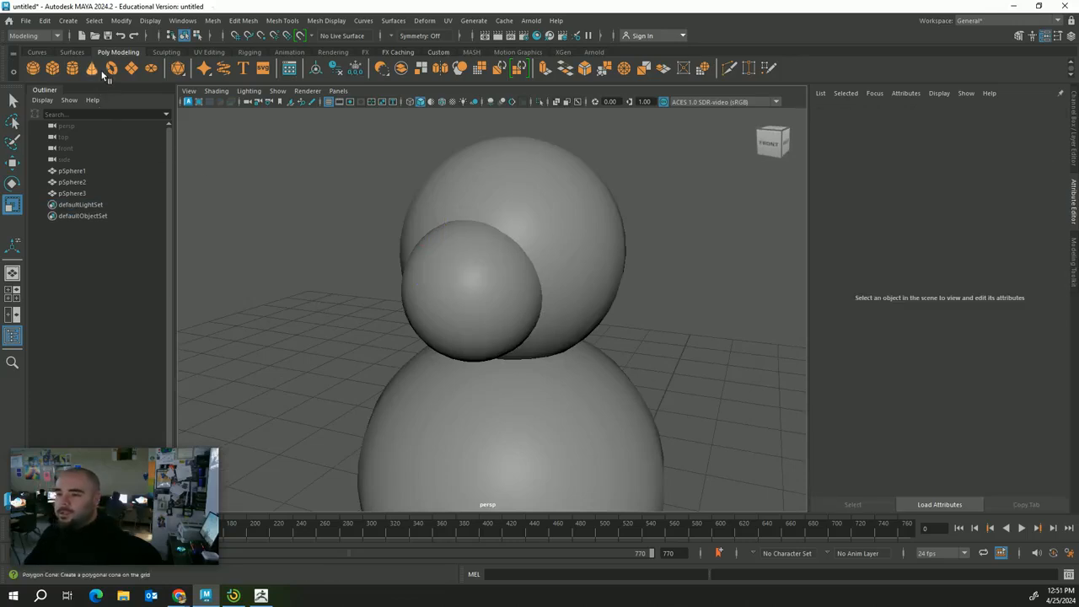
# Step: Create a polygon cone, raise it to head height and rotate it about 180° around X so it points down
pyautogui.click(100, 68)
pyautogui.scroll(-5, 459, 354)
pyautogui.press('w')
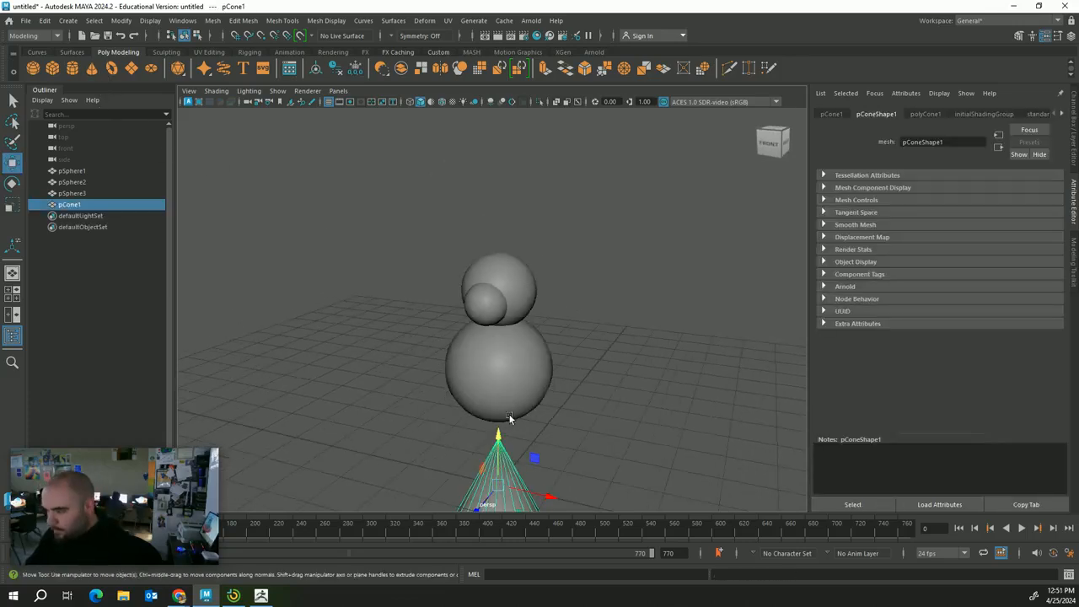
pyautogui.moveTo(509, 414); pyautogui.dragTo(503, 210)
pyautogui.press('e')
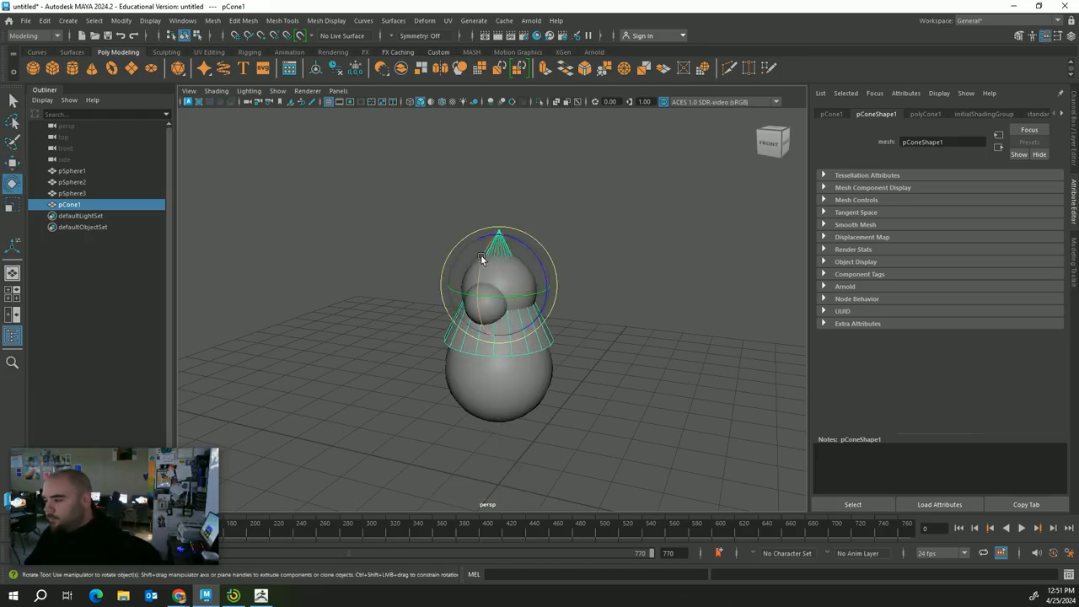
pyautogui.moveTo(481, 255); pyautogui.dragTo(488, 329)
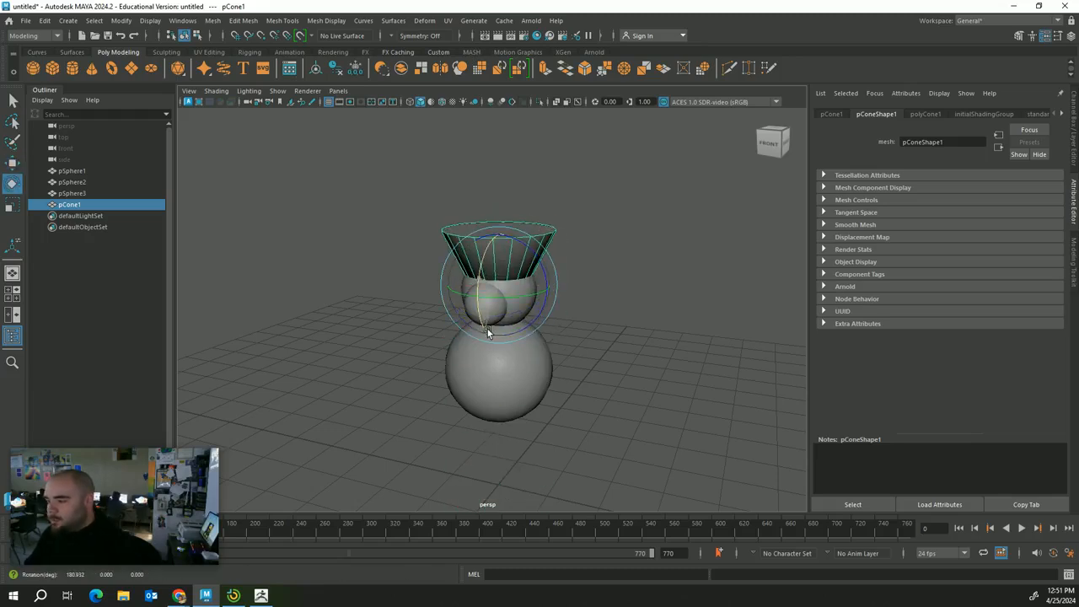
# Step: Show the cone smoothed, scale it down to nose size and embed it in the muzzle's upper front
pyautogui.press('w')
pyautogui.moveTo(489, 287); pyautogui.dragTo(380, 360)
pyautogui.press('3')
pyautogui.press('r')
pyautogui.press('w')
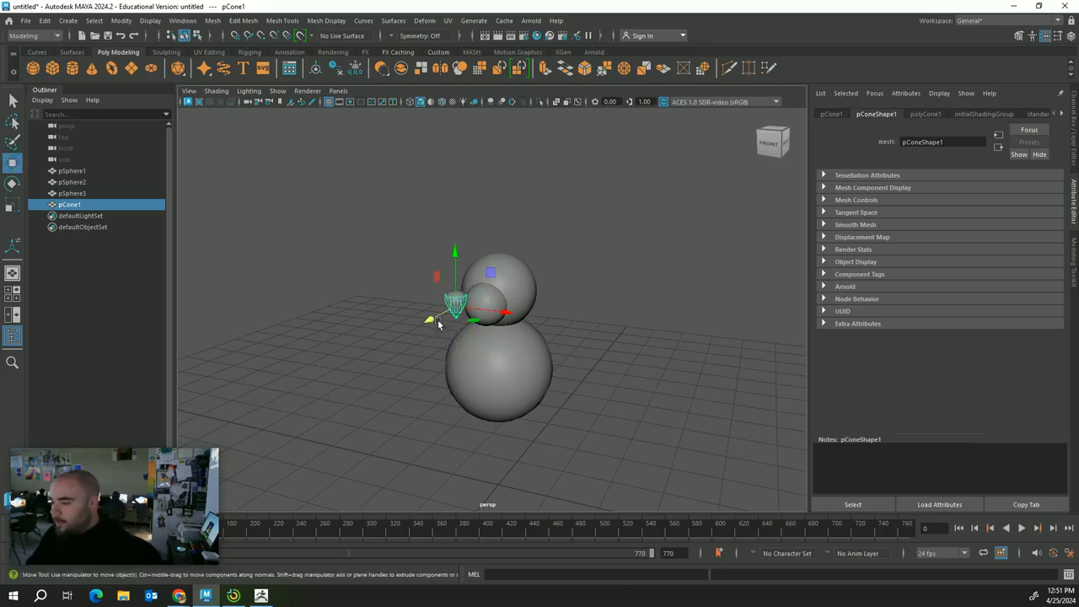
pyautogui.moveTo(435, 323); pyautogui.dragTo(459, 307)
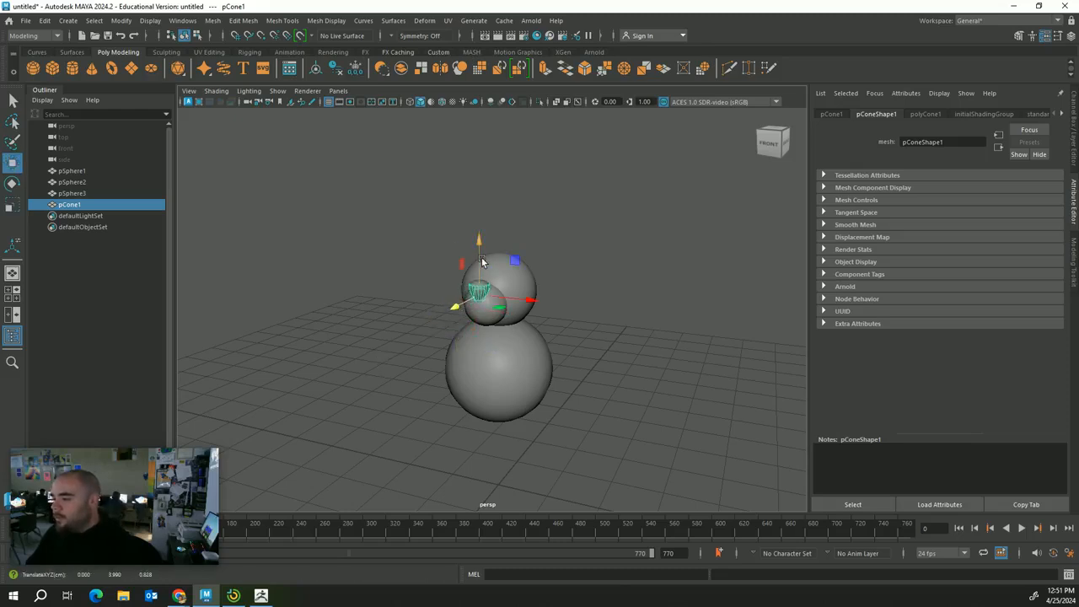
pyautogui.moveTo(482, 258); pyautogui.dragTo(479, 265)
pyautogui.click(584, 285)
pyautogui.scroll(3, 590, 312)
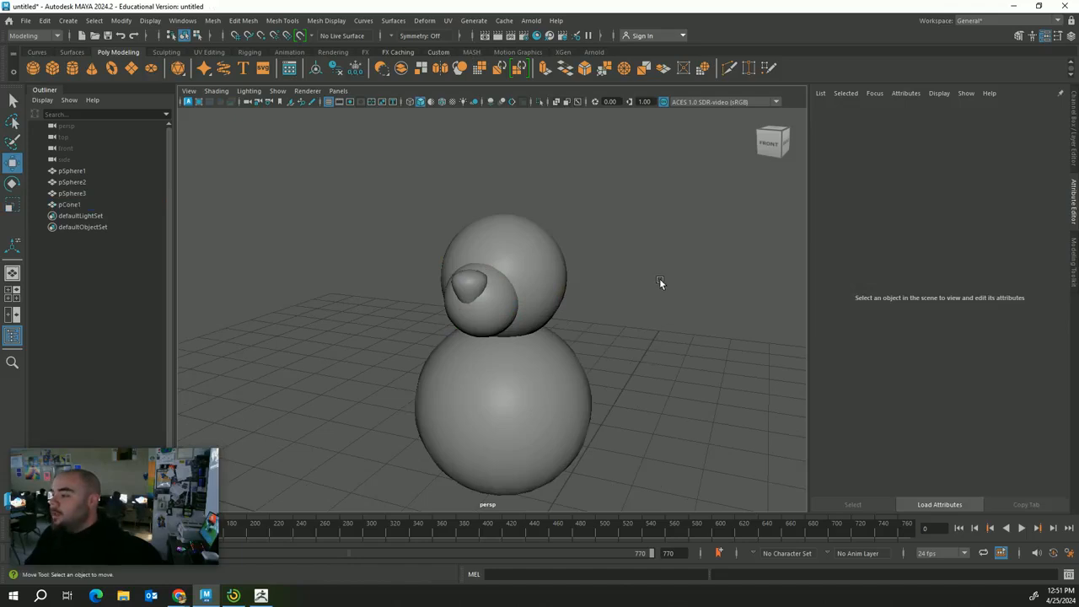
# Step: Add a 3D type object and replace its default text with a ❤ character
pyautogui.click(244, 66)
pyautogui.moveTo(857, 188); pyautogui.dragTo(819, 189)
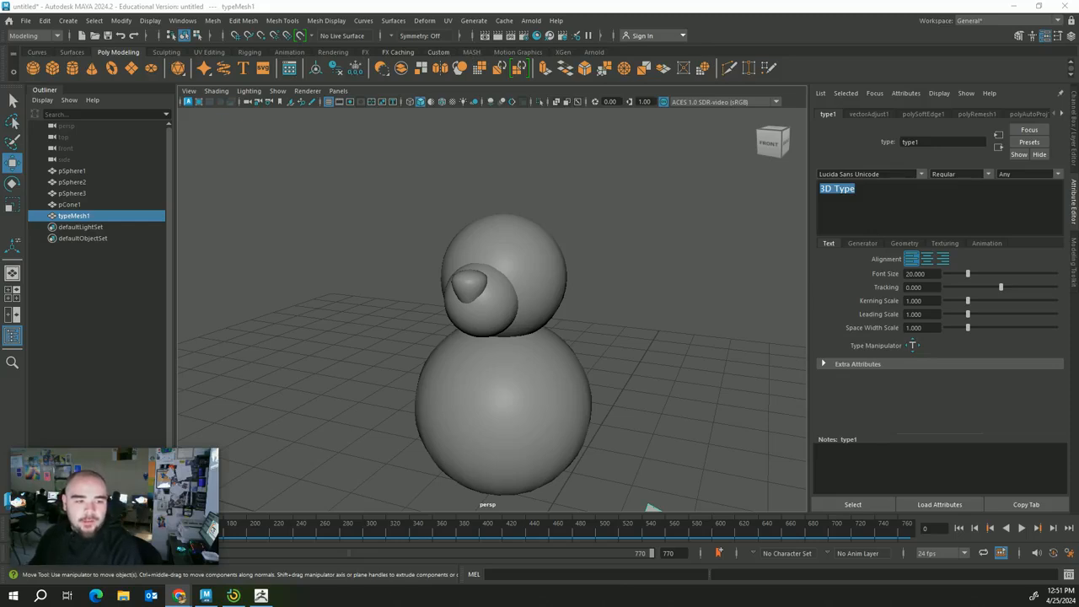
pyautogui.click(891, 193)
pyautogui.doubleClick(885, 195)
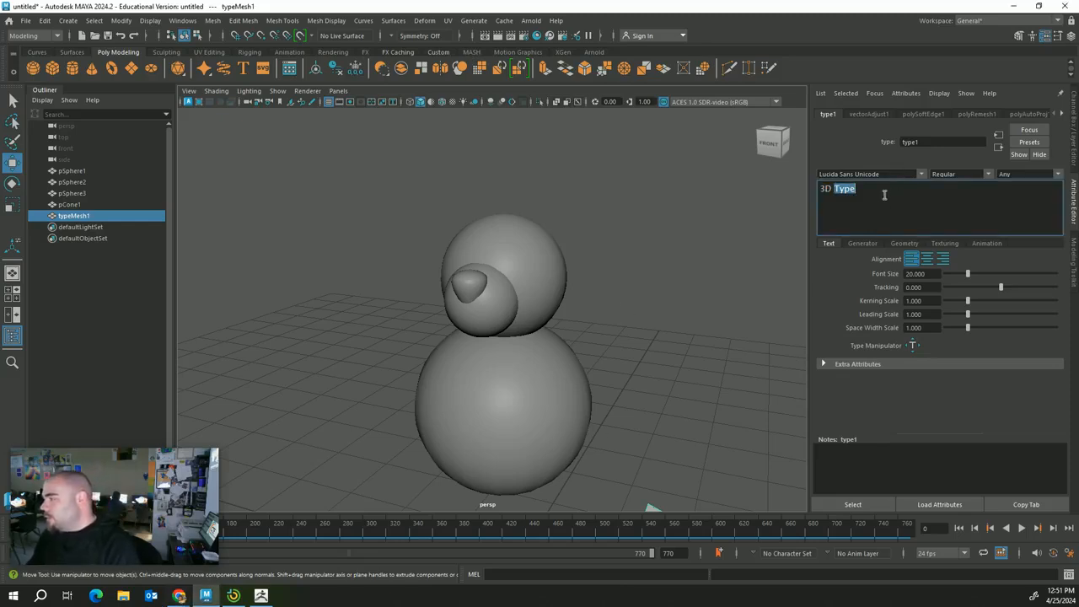
pyautogui.moveTo(818, 199); pyautogui.dragTo(818, 194)
pyautogui.write('❤')
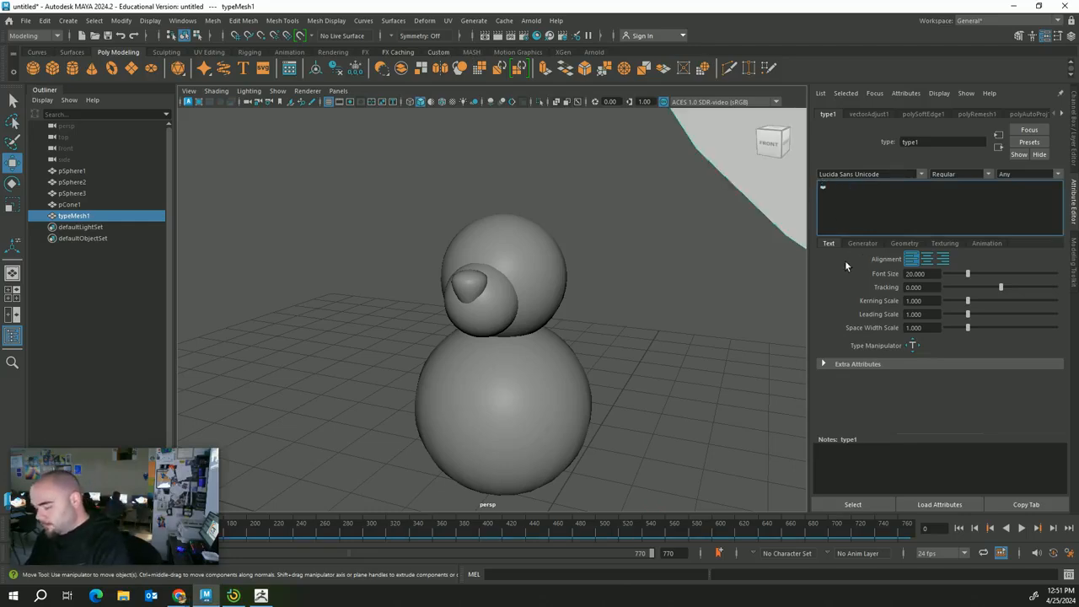
# Step: Scale the 3D heart down to a fraction of its size and move it back beside the character
pyautogui.scroll(-5, 577, 388)
pyautogui.scroll(-3, 578, 386)
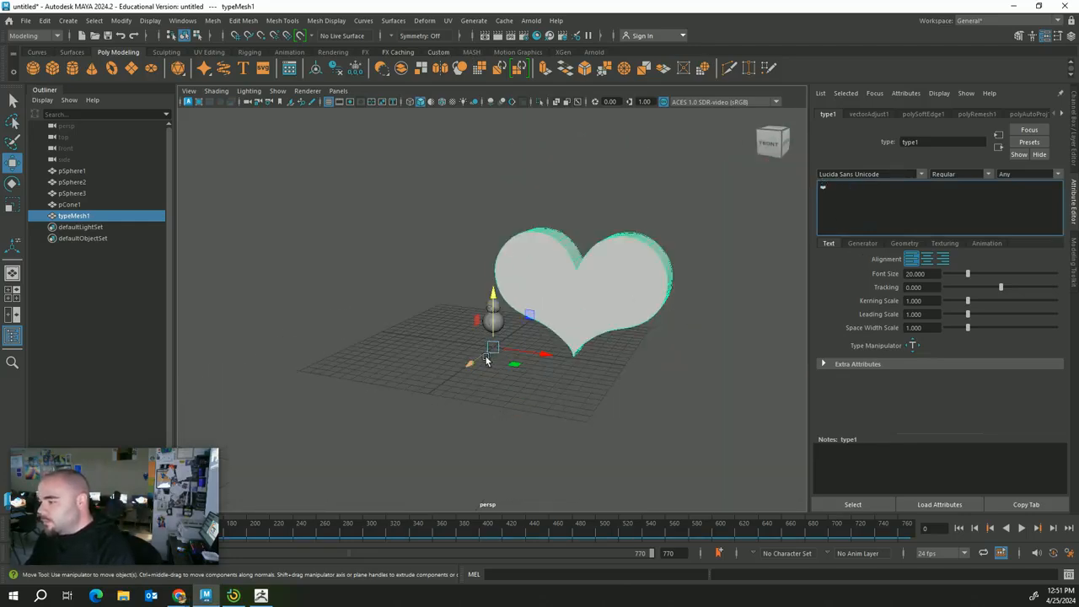
pyautogui.moveTo(539, 360); pyautogui.dragTo(258, 439)
pyautogui.press('r')
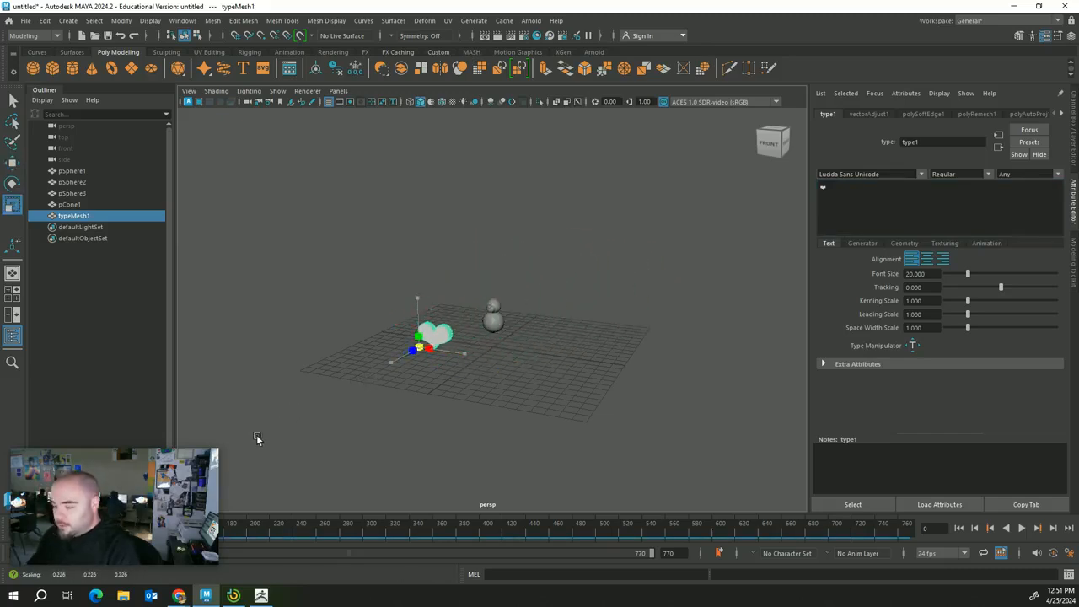
pyautogui.press('w')
pyautogui.moveTo(390, 364); pyautogui.dragTo(422, 346)
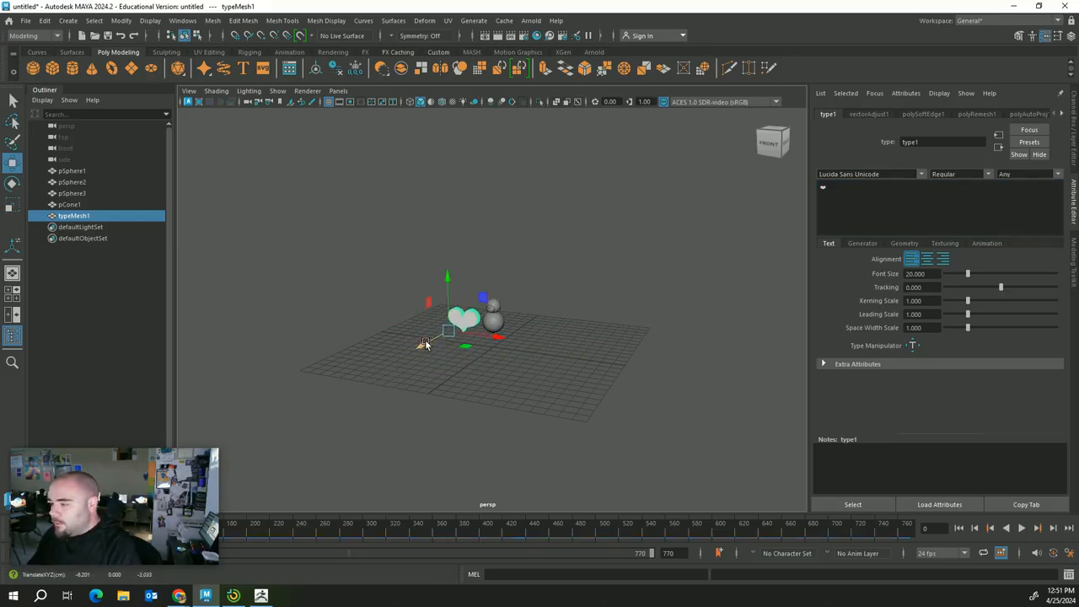
# Step: Shrink the heart further until it is about as wide as the body sphere and raise it above the grid beside the character
pyautogui.keyDown('shift'); pyautogui.click(494, 333); pyautogui.keyUp('shift')
pyautogui.scroll(5, 498, 337)
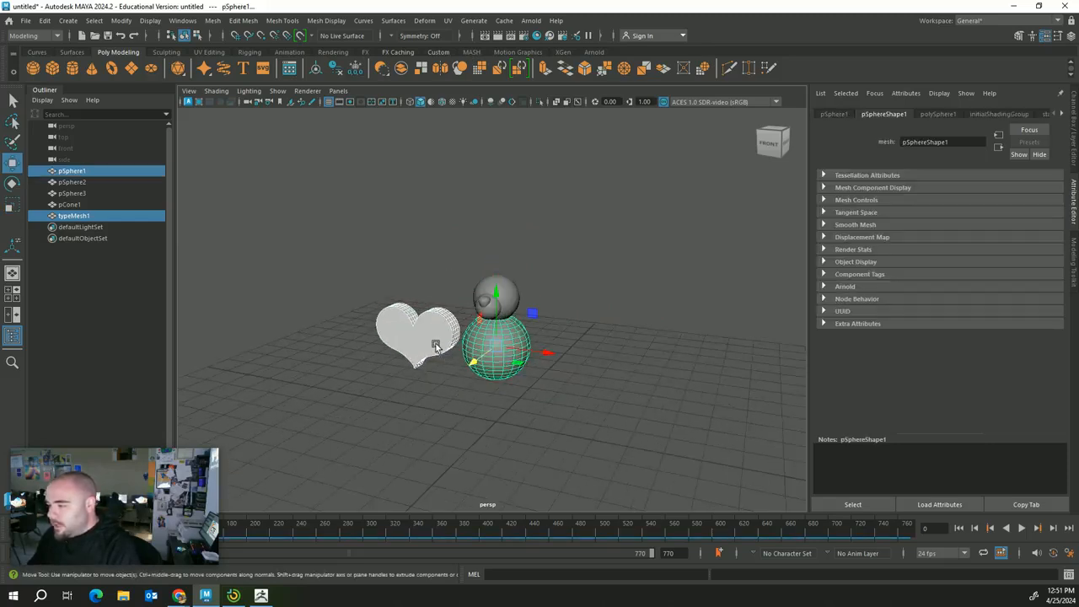
pyautogui.click(435, 346)
pyautogui.moveTo(429, 369); pyautogui.dragTo(317, 428)
pyautogui.press('r')
pyautogui.press('w')
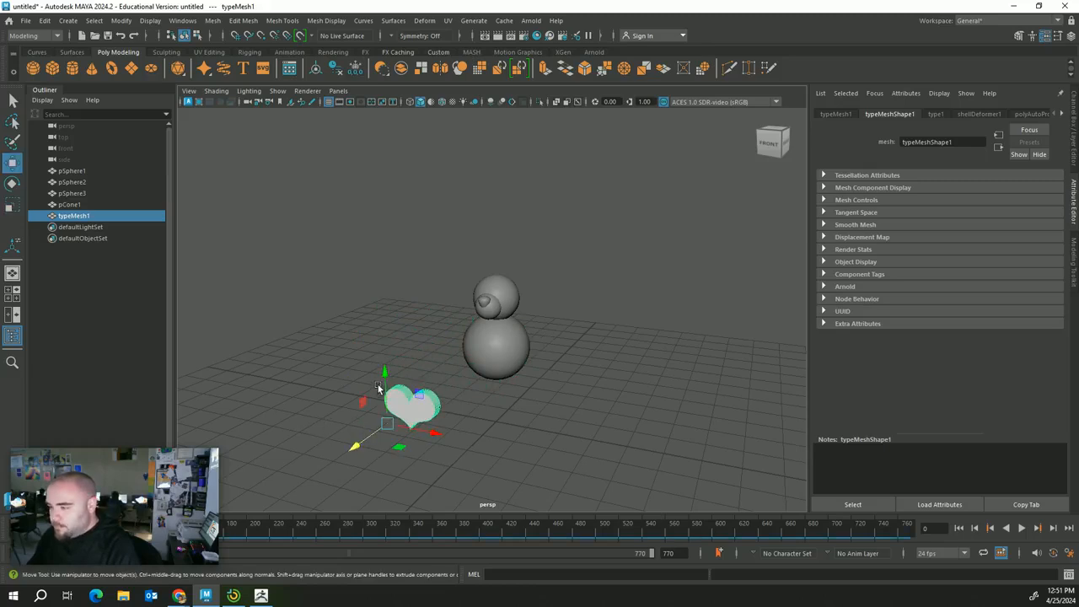
pyautogui.moveTo(376, 446); pyautogui.dragTo(441, 402)
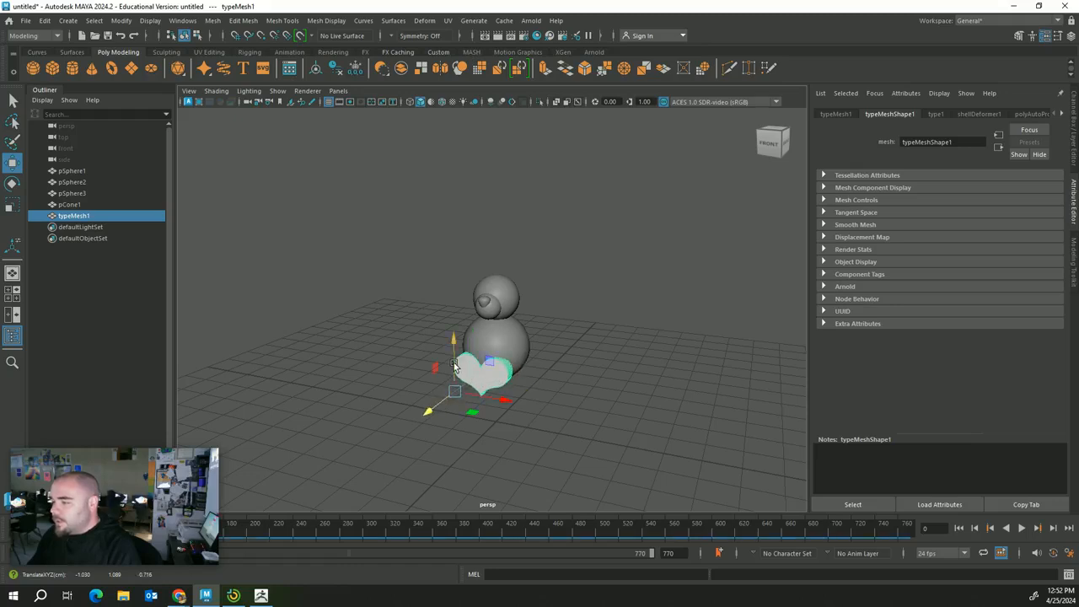
pyautogui.moveTo(457, 365); pyautogui.dragTo(368, 338)
# Step: Duplicate the character's head sphere, scale the copy down and place it on the heart's front left lobe as an eye
pyautogui.click(497, 304)
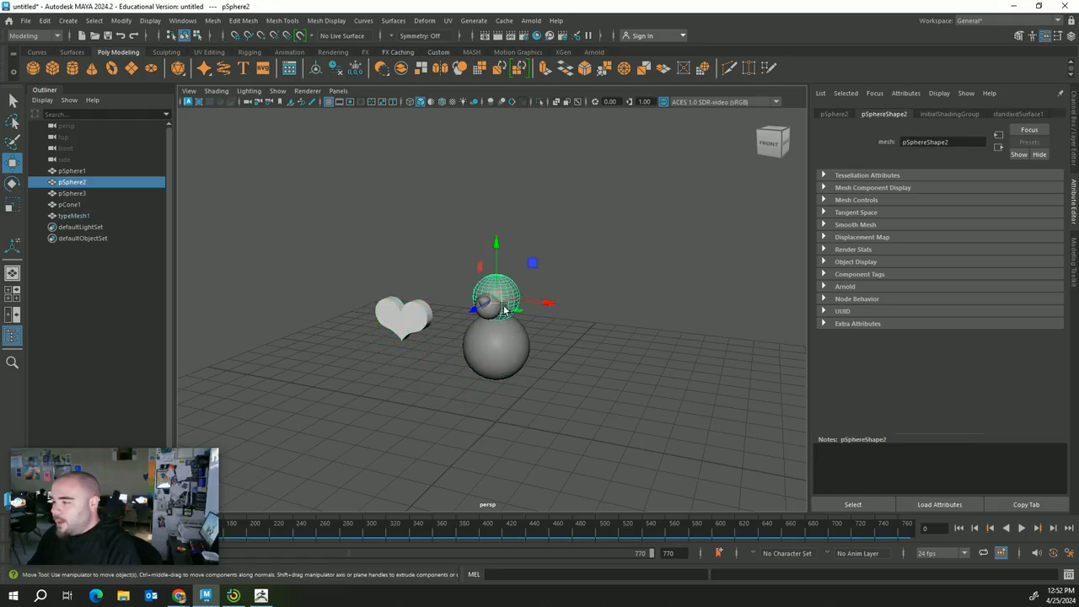
pyautogui.moveTo(527, 301); pyautogui.dragTo(318, 334)
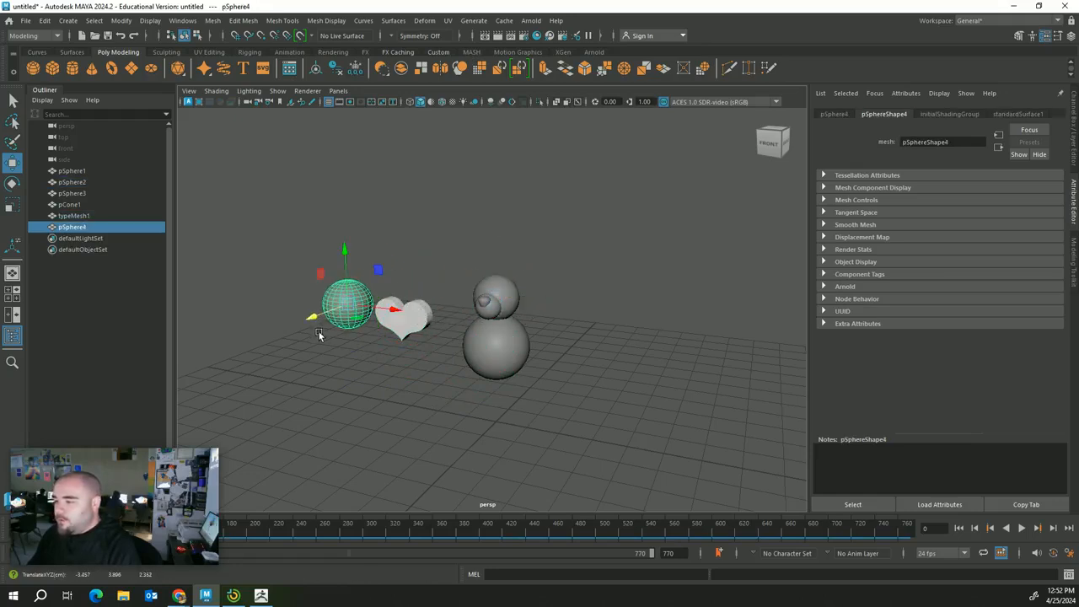
pyautogui.moveTo(389, 307)
pyautogui.mouseDown()
pyautogui.moveTo(417, 326)
pyautogui.moveTo(360, 323)
pyautogui.moveTo(367, 316)
pyautogui.mouseUp()
pyautogui.press('r')
pyautogui.press('w')
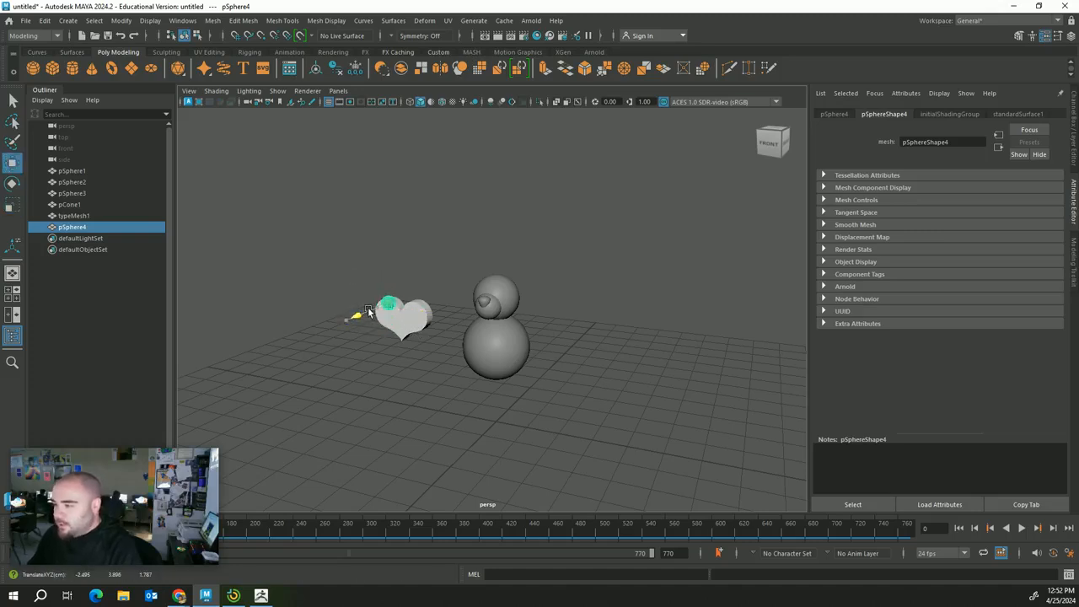
pyautogui.moveTo(391, 266); pyautogui.dragTo(391, 283)
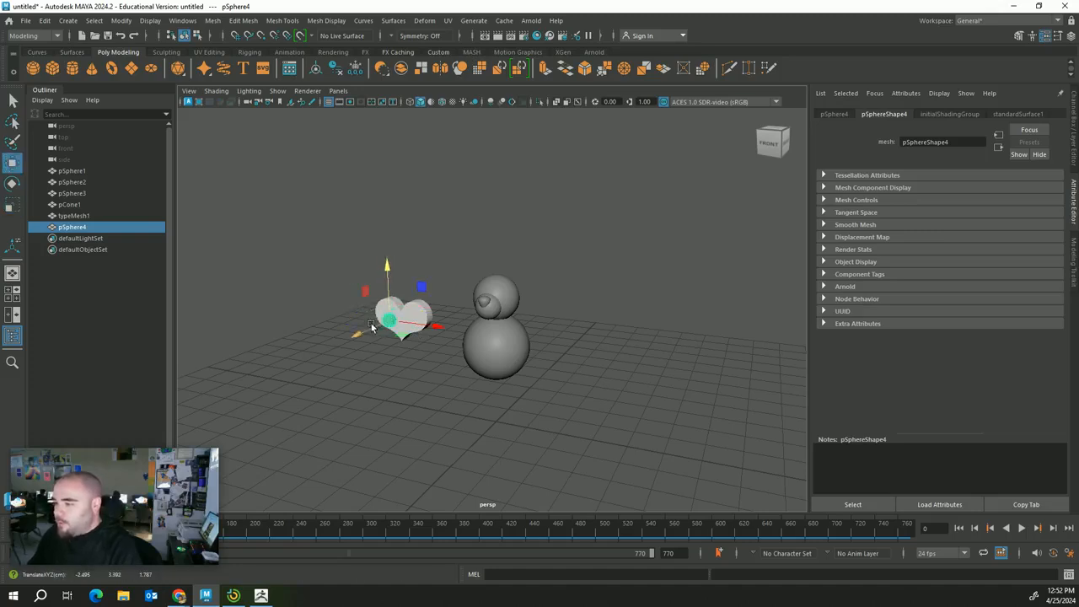
pyautogui.moveTo(369, 328)
pyautogui.mouseDown()
pyautogui.moveTo(380, 325)
pyautogui.moveTo(372, 329)
pyautogui.mouseUp()
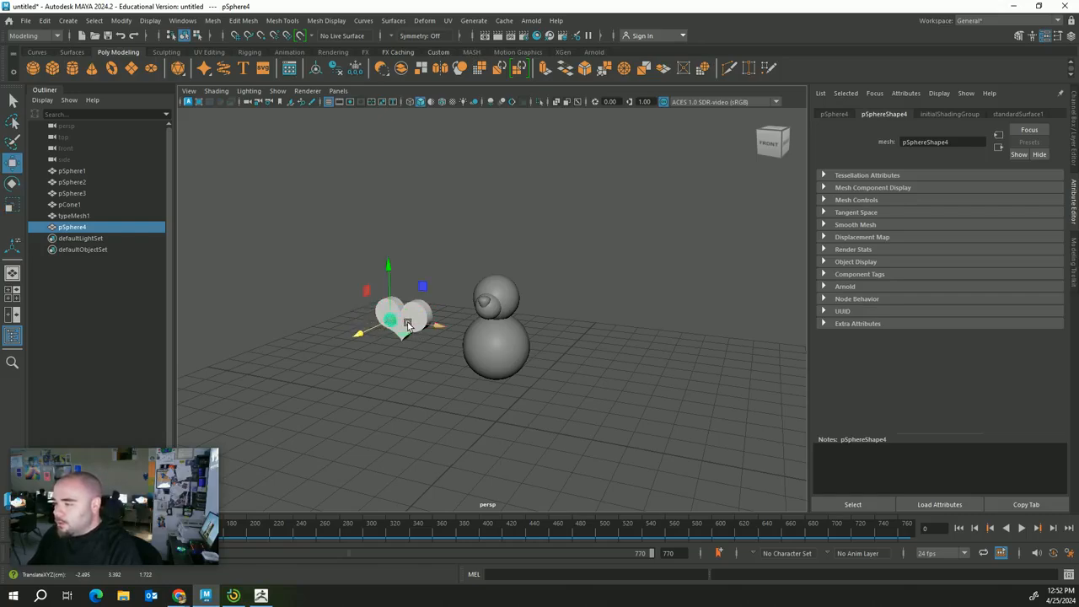
pyautogui.press('f')
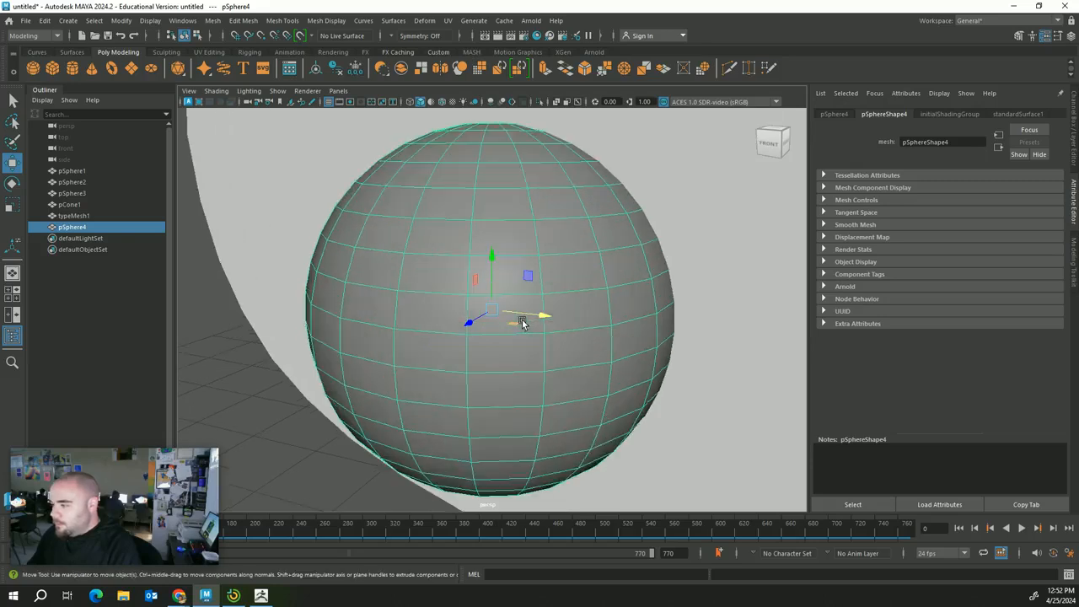
pyautogui.scroll(-3, 537, 310)
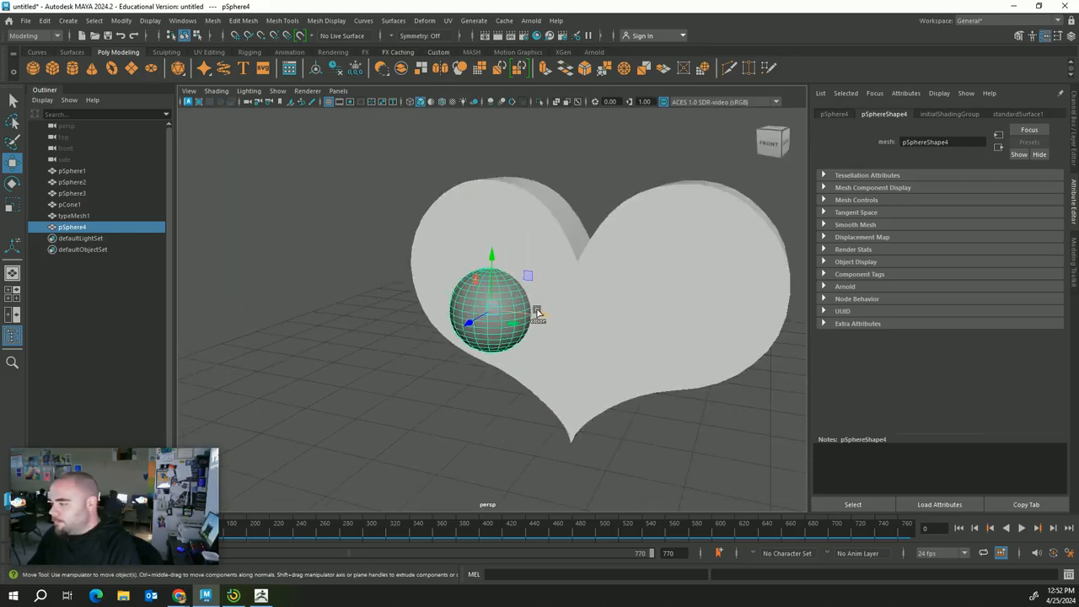
# Step: Duplicate the eye onto the heart's right lobe and add a smaller sphere as a pupil on the front of each eye
pyautogui.hotkey('ctrl', 'd')
pyautogui.moveTo(534, 309)
pyautogui.mouseDown()
pyautogui.moveTo(716, 335)
pyautogui.moveTo(542, 323)
pyautogui.moveTo(459, 330)
pyautogui.moveTo(670, 346)
pyautogui.mouseUp()
pyautogui.press('r')
pyautogui.press('w')
pyautogui.press('r')
pyautogui.press('w')
pyautogui.click(615, 195)
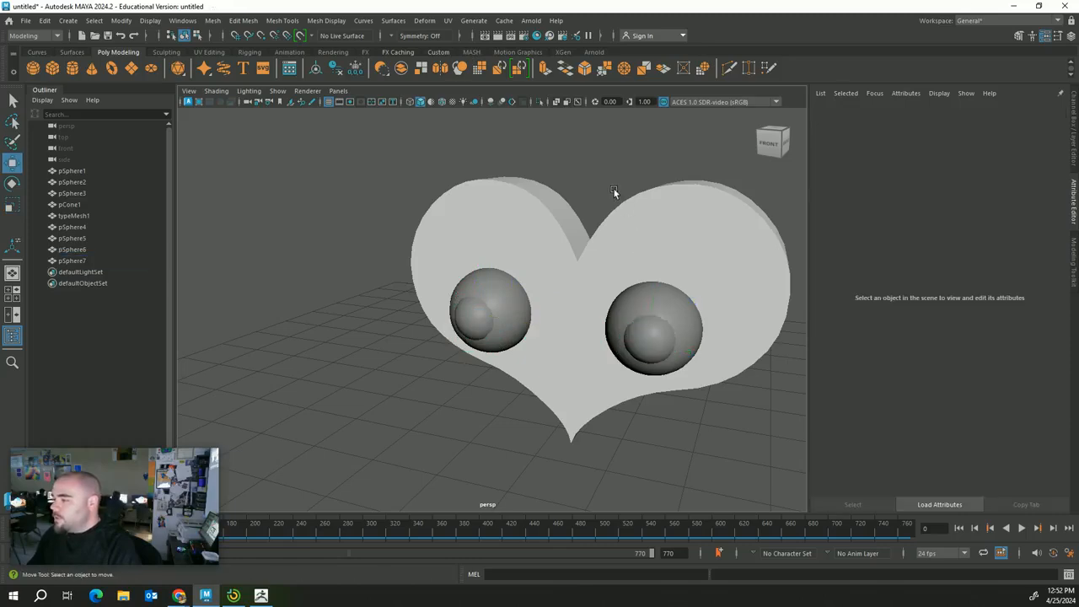
# Step: Duplicate the heart's right eye and pupil, move the copies between the two eyes and enlarge them as a muzzle
pyautogui.scroll(-4, 613, 220)
pyautogui.keyDown('alt'); pyautogui.moveTo(607, 251); pyautogui.dragTo(592, 287); pyautogui.keyUp('alt')
pyautogui.click(549, 347)
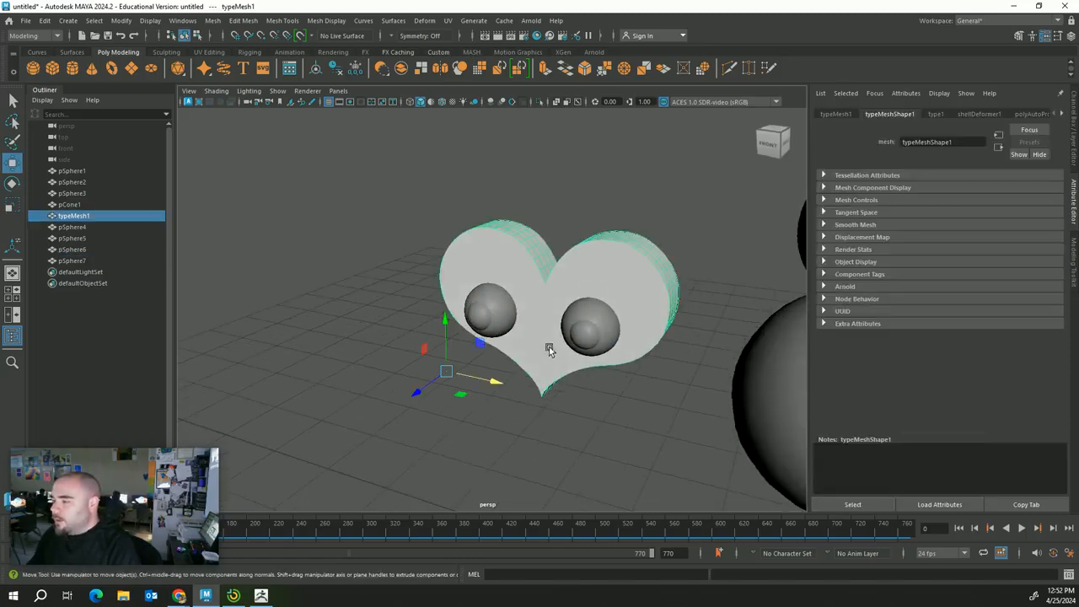
pyautogui.click(605, 337)
pyautogui.keyDown('shift'); pyautogui.click(596, 349); pyautogui.keyUp('shift')
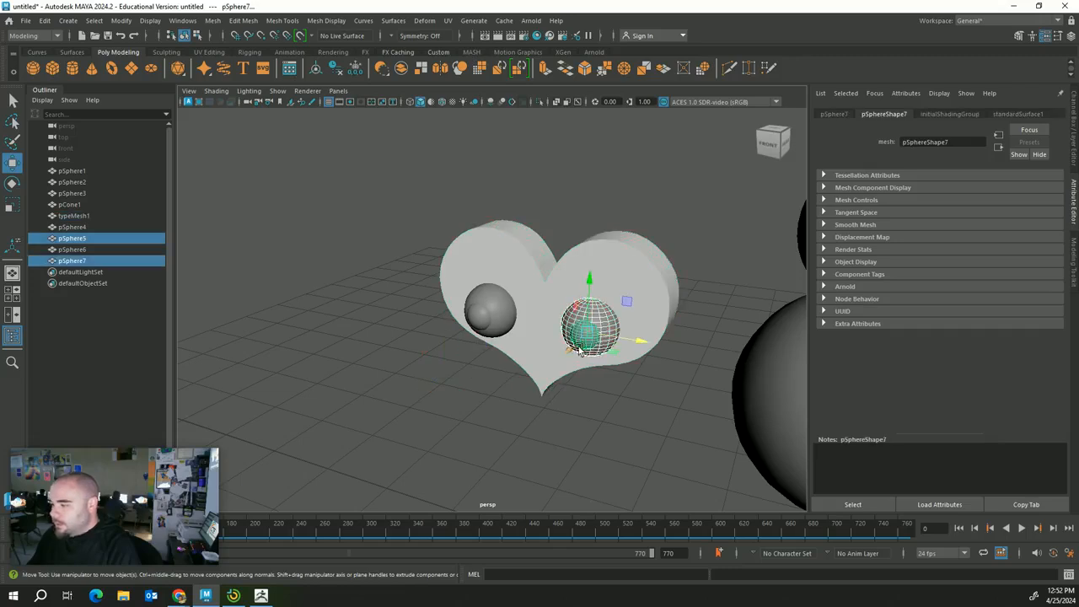
pyautogui.keyDown('shift'); pyautogui.moveTo(596, 349); pyautogui.dragTo(567, 344); pyautogui.keyUp('shift')
pyautogui.press('r')
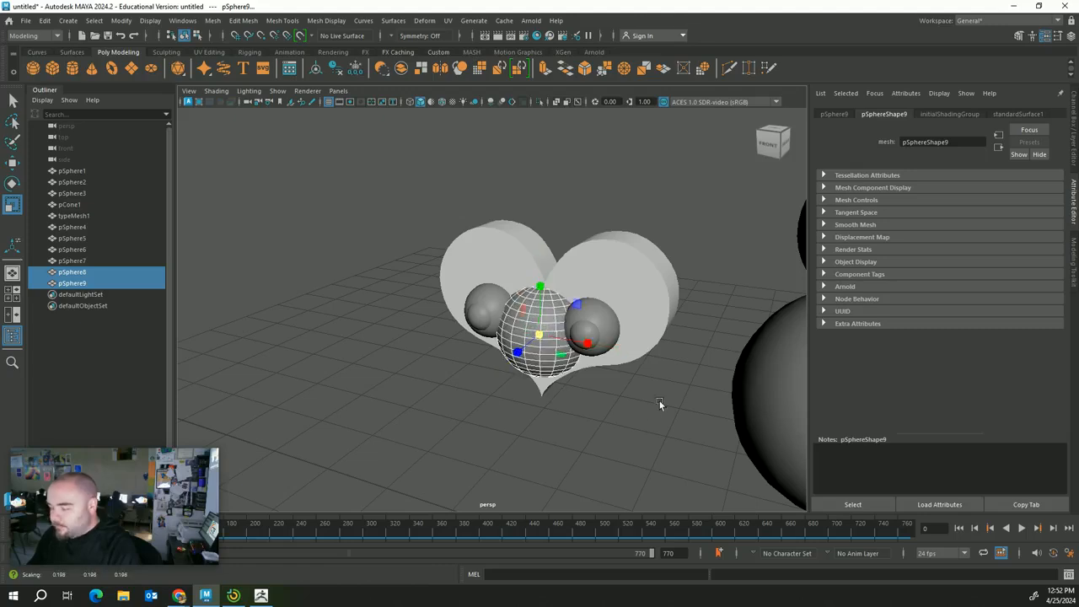
# Step: Lower the muzzle toward the heart's tip and delete the surplus duplicate sphere
pyautogui.click(659, 401)
pyautogui.click(548, 327)
pyautogui.press('w')
pyautogui.moveTo(546, 295); pyautogui.dragTo(548, 310)
pyautogui.click(442, 337)
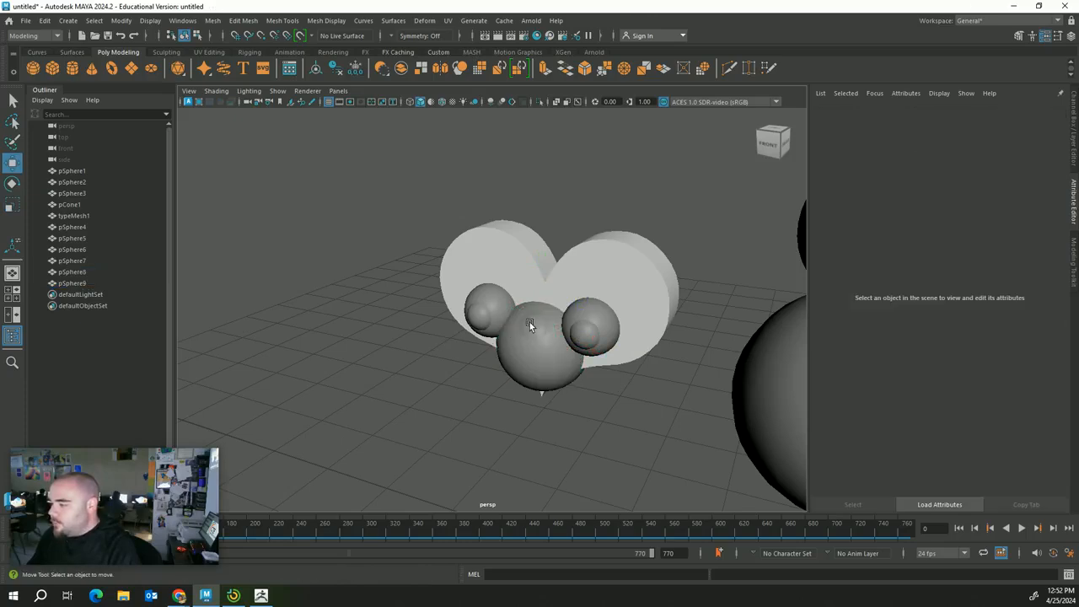
pyautogui.click(531, 323)
pyautogui.press('Delete')
# Step: Duplicate the character's nose cone and move the copy down to the front of the heart's muzzle
pyautogui.scroll(-4, 656, 373)
pyautogui.click(753, 271)
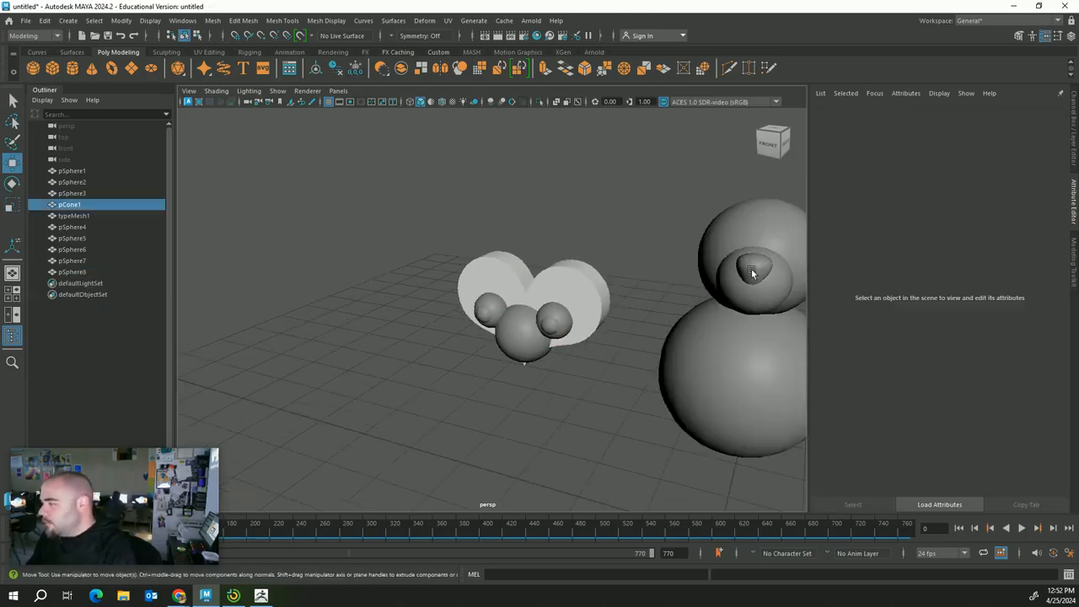
pyautogui.keyDown('shift'); pyautogui.moveTo(774, 281); pyautogui.dragTo(528, 270); pyautogui.keyUp('shift')
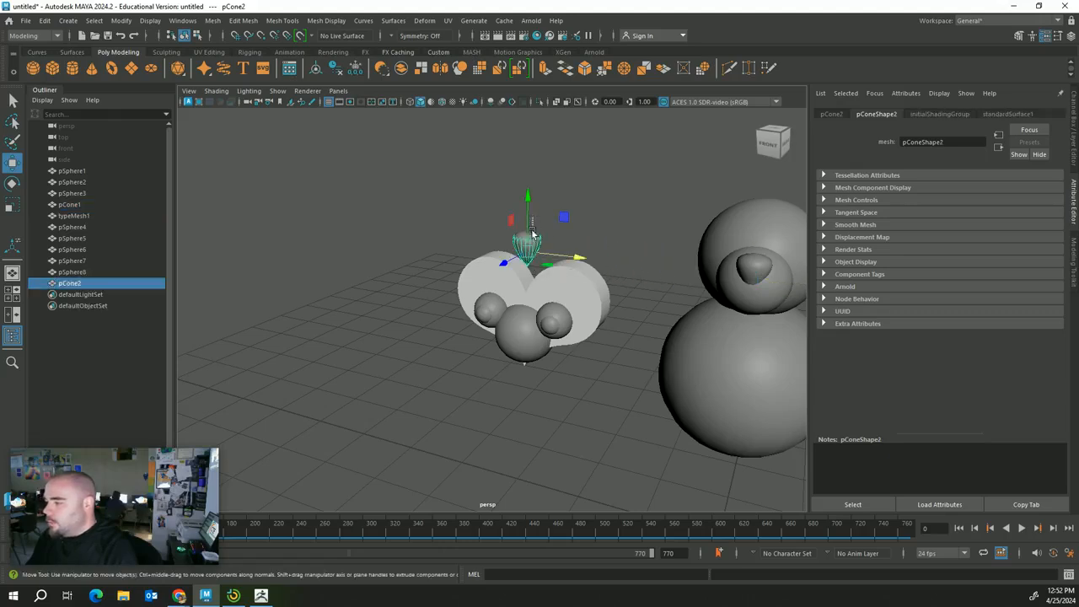
pyautogui.press('f')
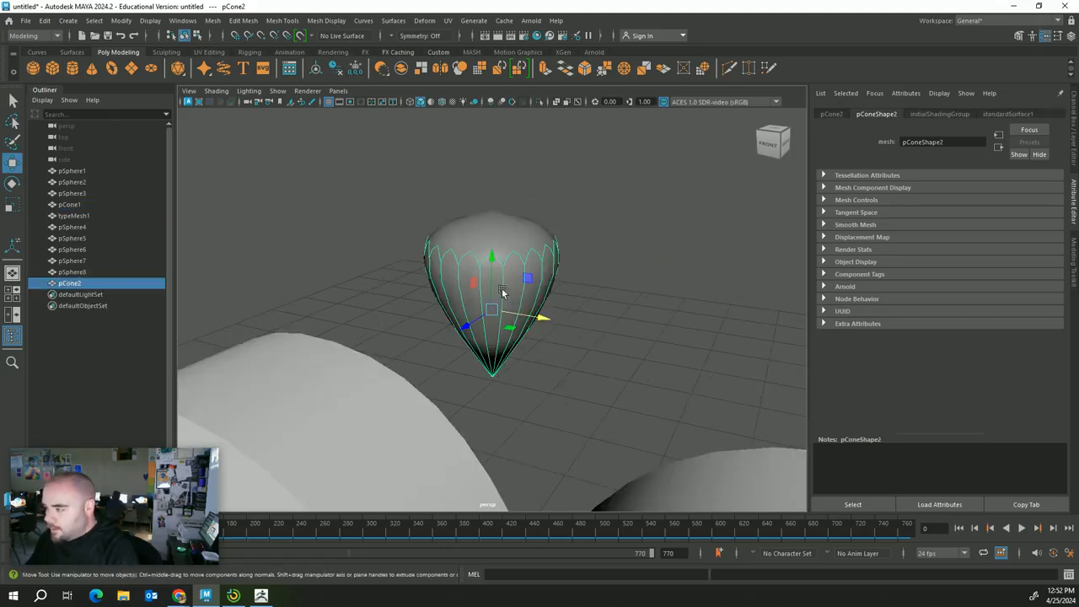
pyautogui.scroll(-4, 501, 296)
pyautogui.moveTo(466, 326); pyautogui.dragTo(321, 426)
pyautogui.scroll(-3, 333, 421)
pyautogui.moveTo(436, 373); pyautogui.dragTo(489, 394)
pyautogui.moveTo(477, 348); pyautogui.dragTo(470, 444)
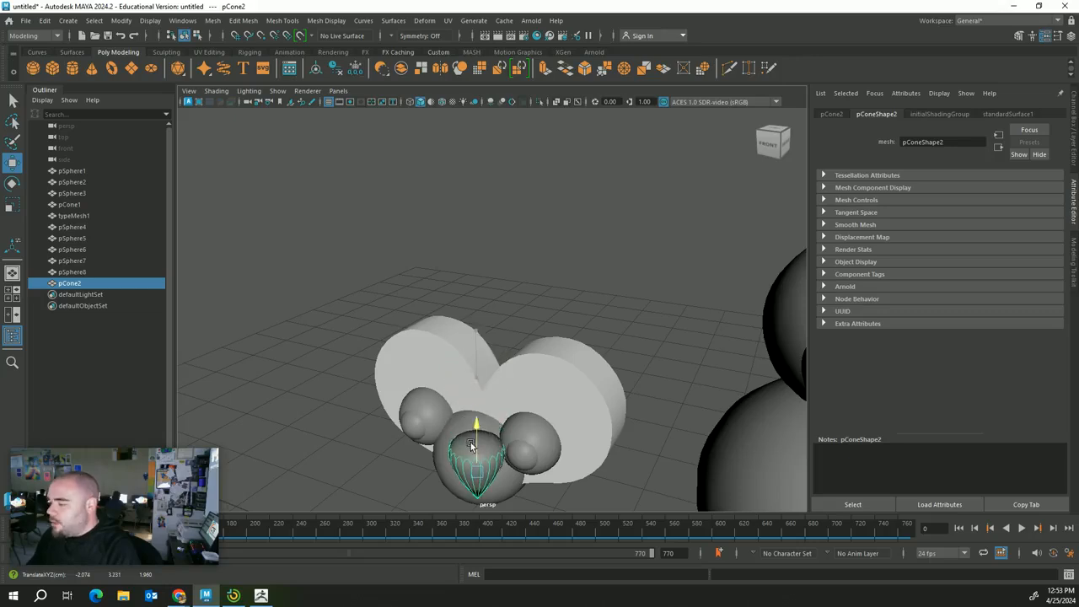
pyautogui.moveTo(503, 480); pyautogui.dragTo(477, 473)
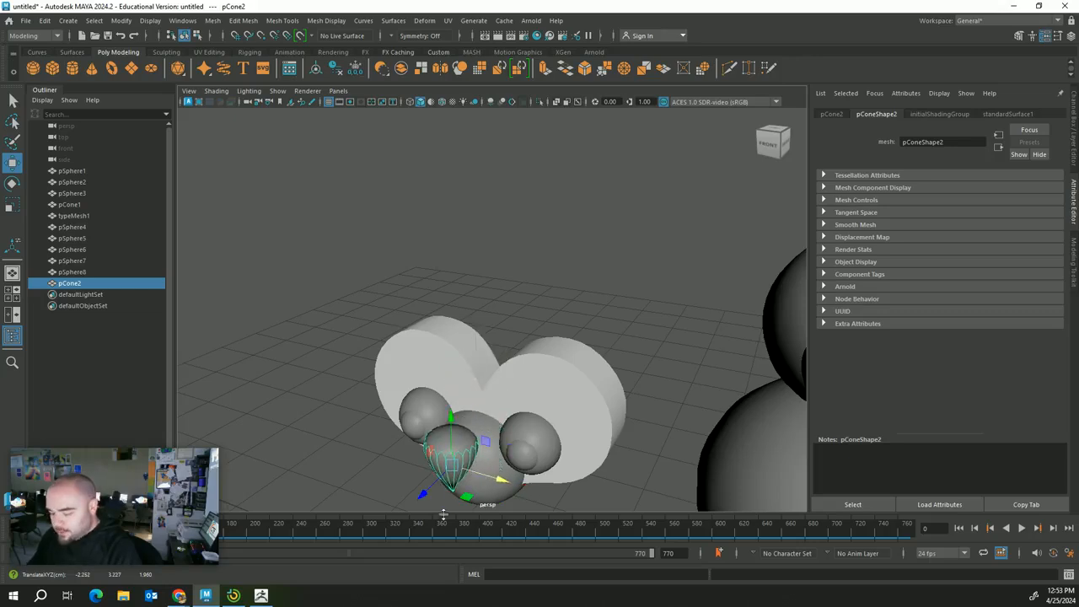
# Step: Flatten and shrink the copied nose cone, and fit it against the front of the heart's muzzle
pyautogui.press('r')
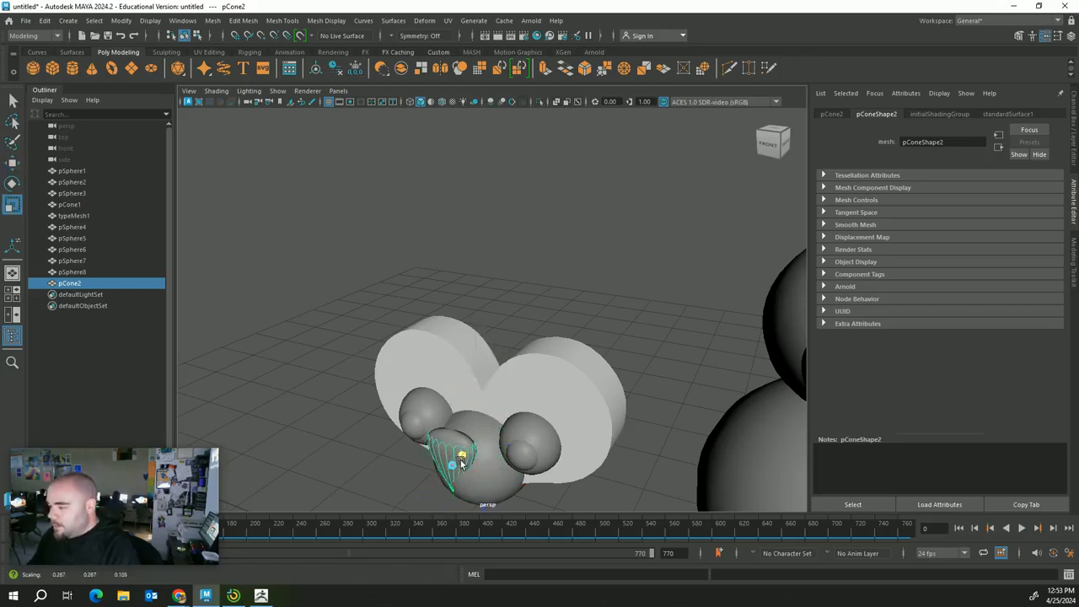
pyautogui.press('e')
pyautogui.press('w')
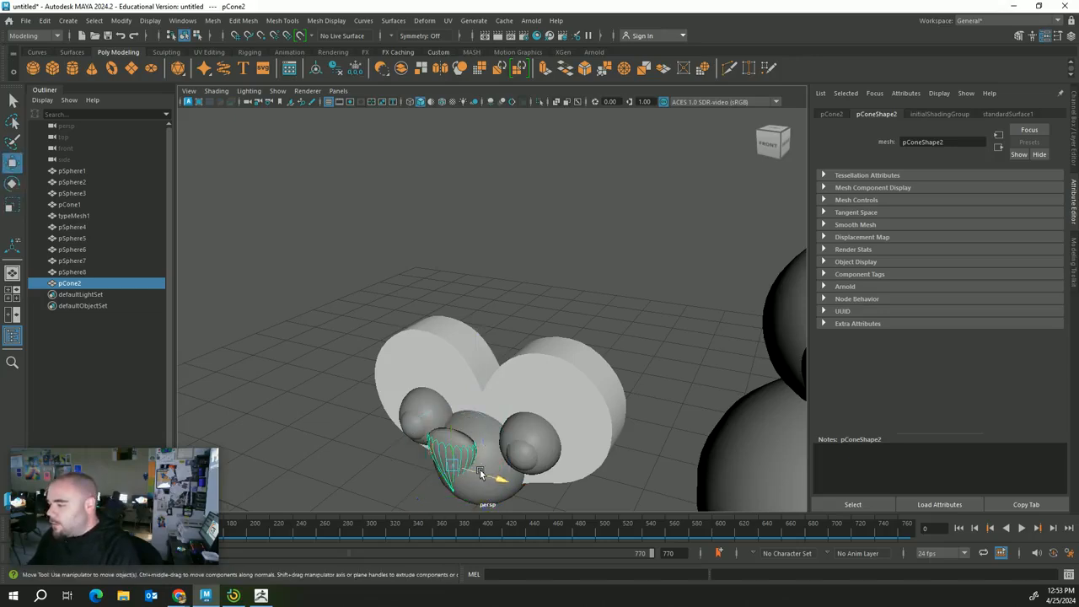
pyautogui.moveTo(480, 474); pyautogui.dragTo(468, 442)
pyautogui.press('r')
pyautogui.press('e')
pyautogui.press('w')
pyautogui.moveTo(445, 486); pyautogui.dragTo(440, 491)
pyautogui.click(512, 323)
# Step: Examine the heart face and the character's nose from the front and side to compare how their parts sit
pyautogui.keyDown('alt'); pyautogui.moveTo(512, 323); pyautogui.dragTo(613, 282); pyautogui.keyUp('alt')
pyautogui.scroll(-3, 602, 386)
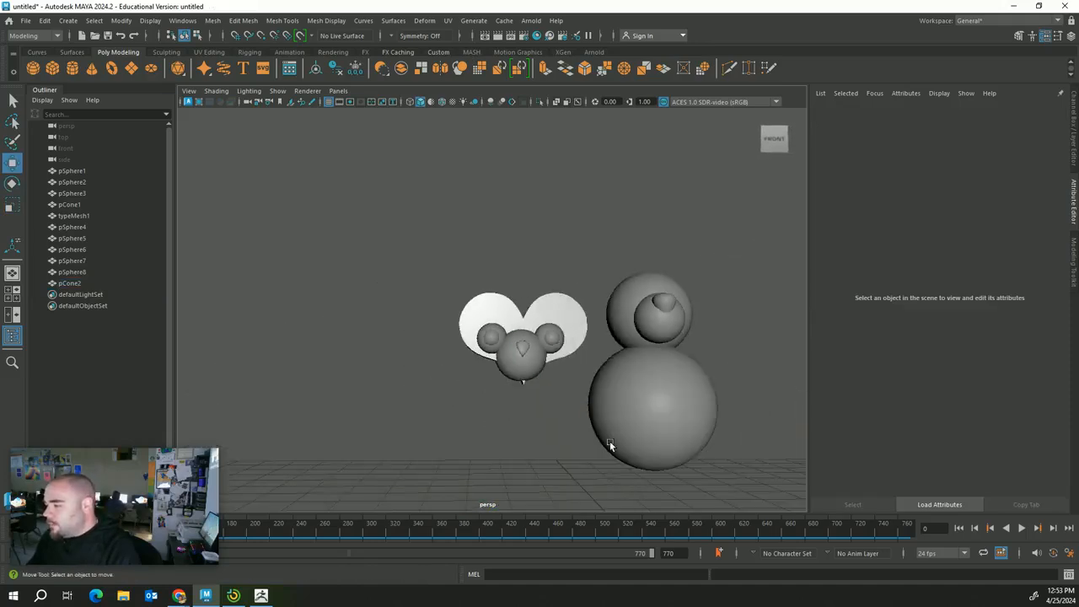
pyautogui.scroll(3, 578, 406)
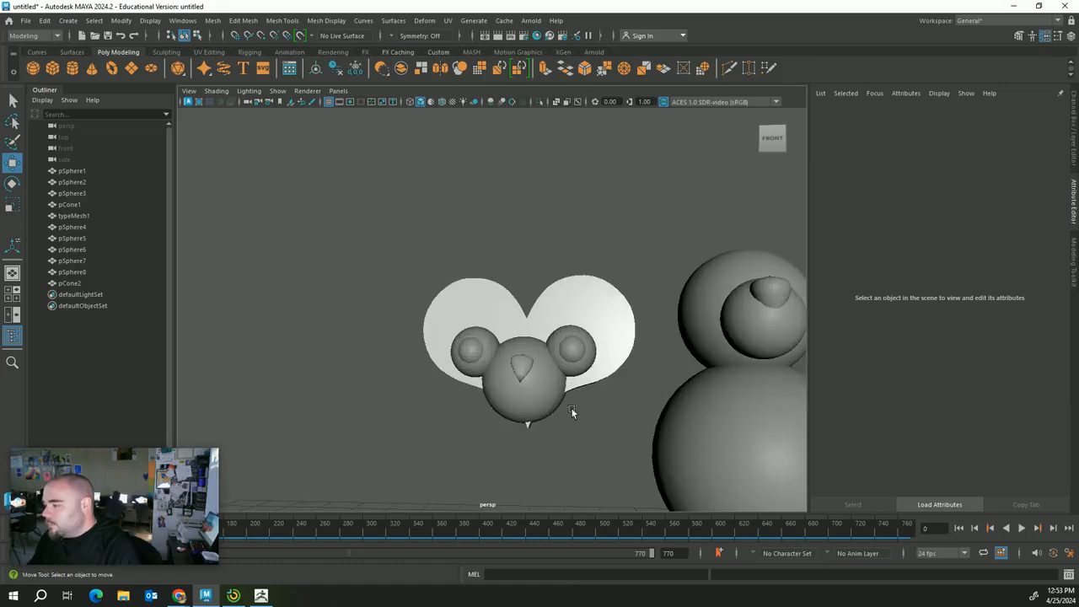
pyautogui.keyDown('alt'); pyautogui.moveTo(571, 410); pyautogui.dragTo(535, 436); pyautogui.keyUp('alt')
pyautogui.keyDown('alt'); pyautogui.moveTo(594, 358); pyautogui.dragTo(700, 307); pyautogui.keyUp('alt')
pyautogui.click(684, 285)
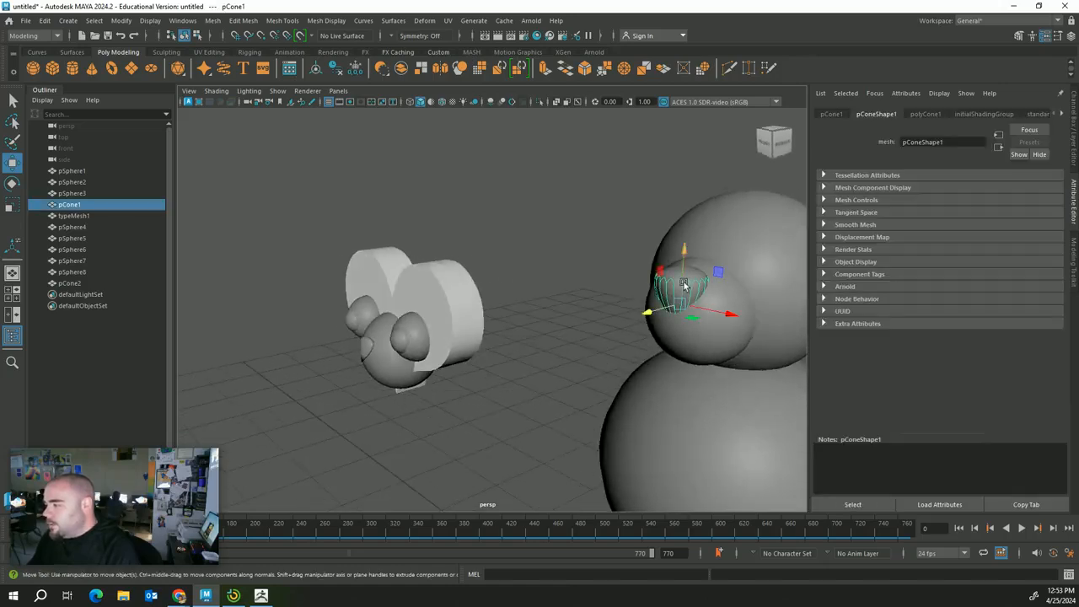
pyautogui.click(362, 350)
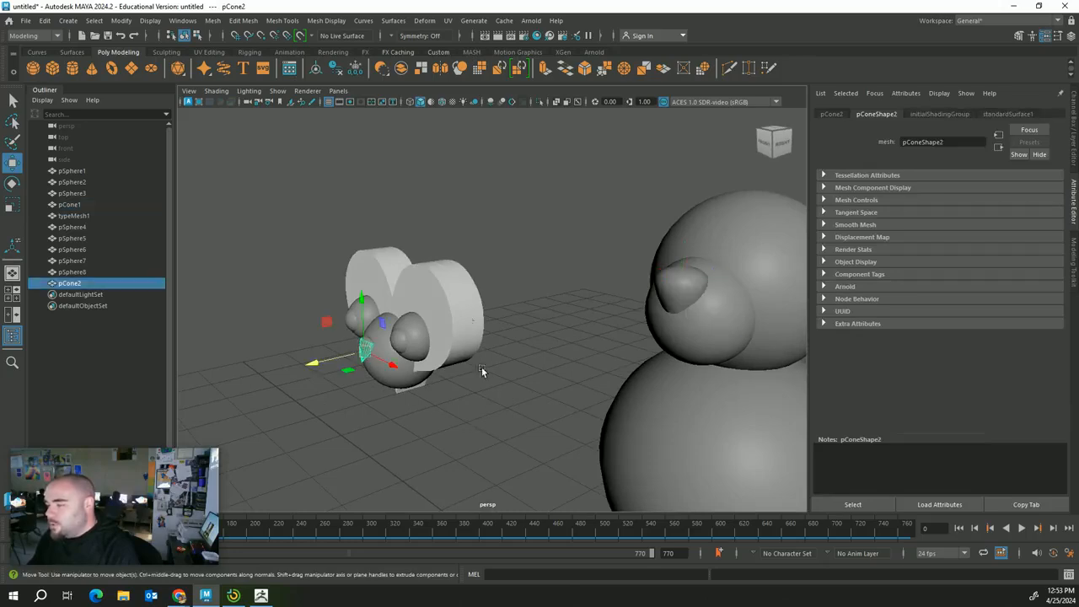
pyautogui.click(468, 321)
pyautogui.keyDown('alt'); pyautogui.moveTo(483, 212); pyautogui.dragTo(564, 392); pyautogui.keyUp('alt')
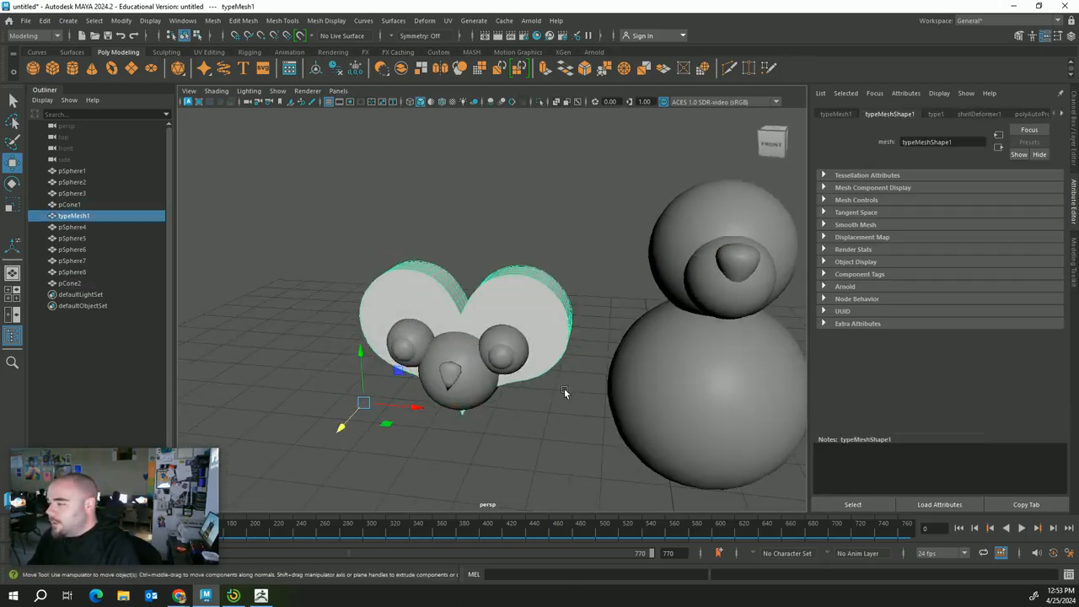
pyautogui.click(482, 424)
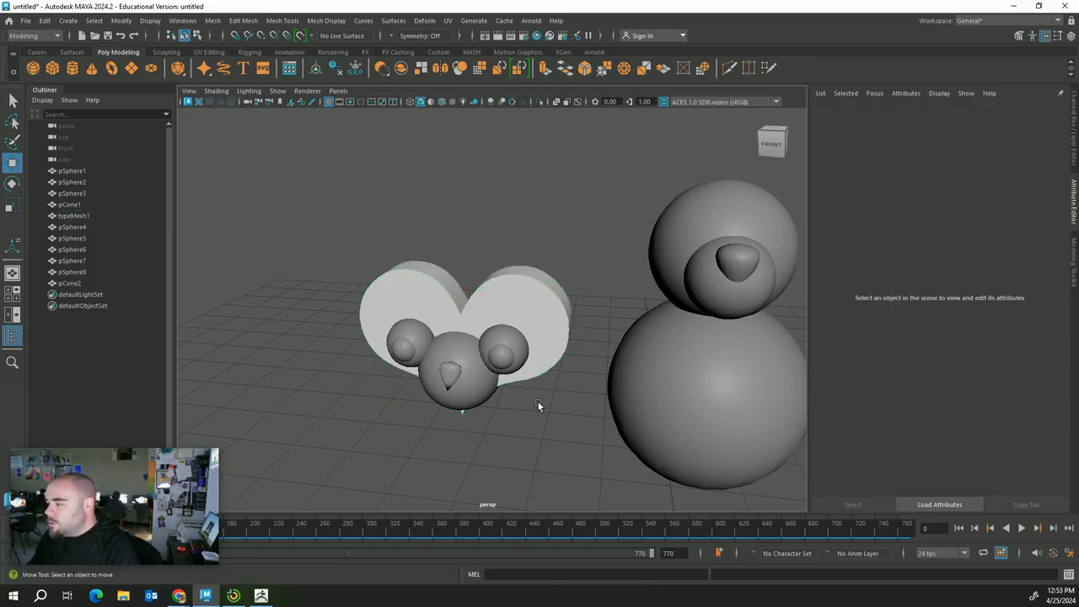
# Step: Duplicate the character's head sphere, scale it down to an eye and place two such eyes above the muzzle
pyautogui.scroll(-5, 537, 400)
pyautogui.click(599, 276)
pyautogui.moveTo(657, 288)
pyautogui.keyDown('alt'); pyautogui.mouseDown()
pyautogui.moveTo(603, 302)
pyautogui.moveTo(573, 338)
pyautogui.moveTo(588, 311)
pyautogui.moveTo(571, 312)
pyautogui.moveTo(587, 326)
pyautogui.moveTo(602, 316)
pyautogui.moveTo(560, 318)
pyautogui.moveTo(646, 337)
pyautogui.mouseUp(); pyautogui.keyUp('alt')
pyautogui.press('r')
pyautogui.press('w')
pyautogui.press('r')
pyautogui.press('w')
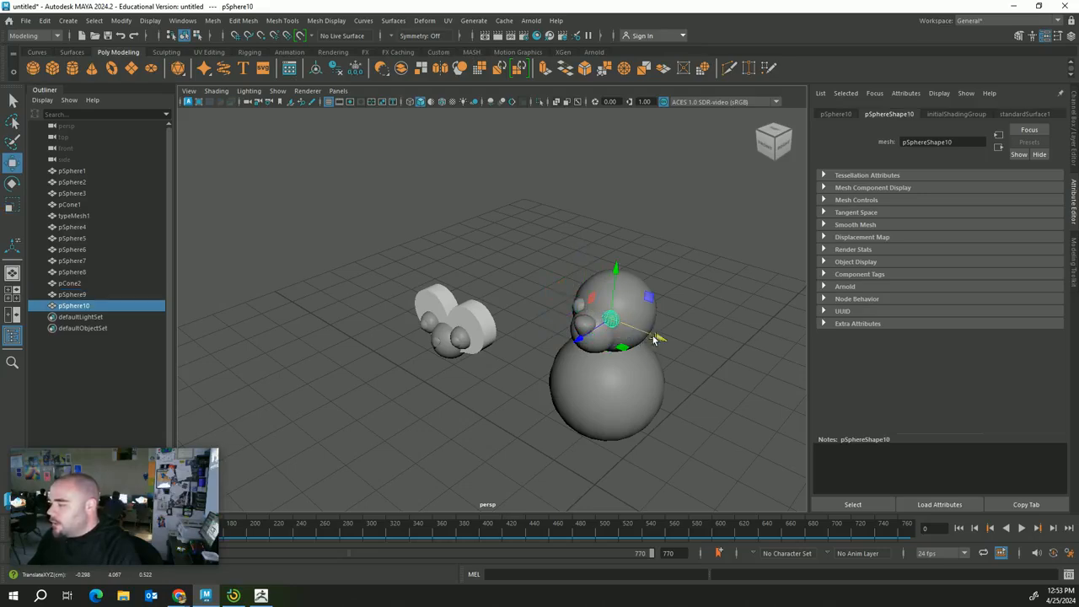
pyautogui.click(717, 350)
# Step: Duplicate the character's head sphere, scale the copy down and place it at the head's upper left as an ear
pyautogui.scroll(5, 720, 354)
pyautogui.keyDown('alt'); pyautogui.moveTo(722, 369); pyautogui.dragTo(752, 373); pyautogui.keyUp('alt')
pyautogui.keyDown('alt'); pyautogui.moveTo(752, 372); pyautogui.dragTo(599, 371, button='middle'); pyautogui.keyUp('alt')
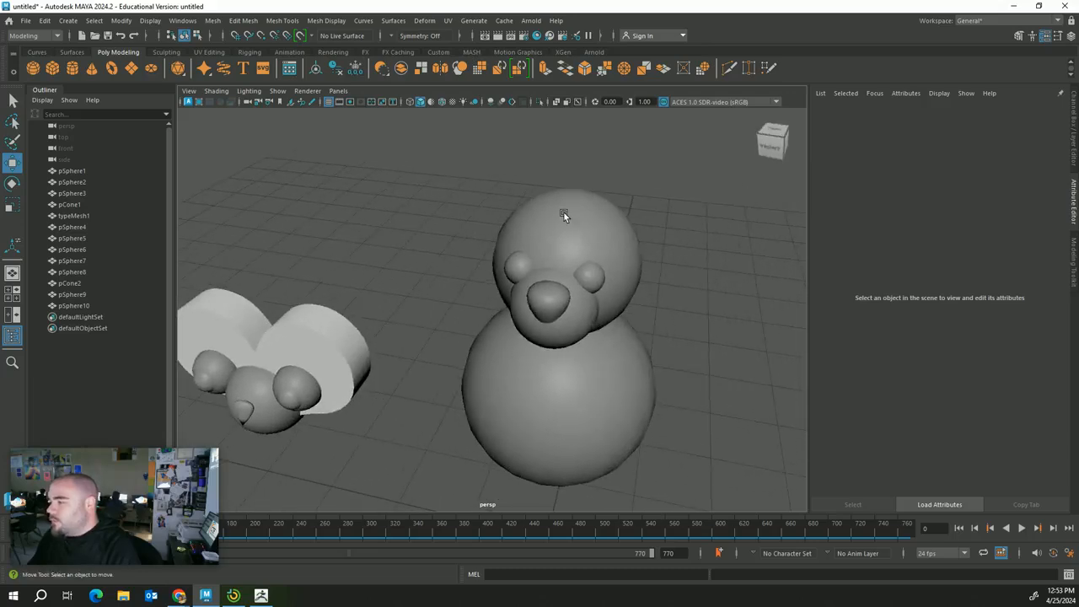
pyautogui.click(564, 213)
pyautogui.keyDown('shift'); pyautogui.moveTo(568, 206); pyautogui.dragTo(572, 154); pyautogui.keyUp('shift')
pyautogui.press('r')
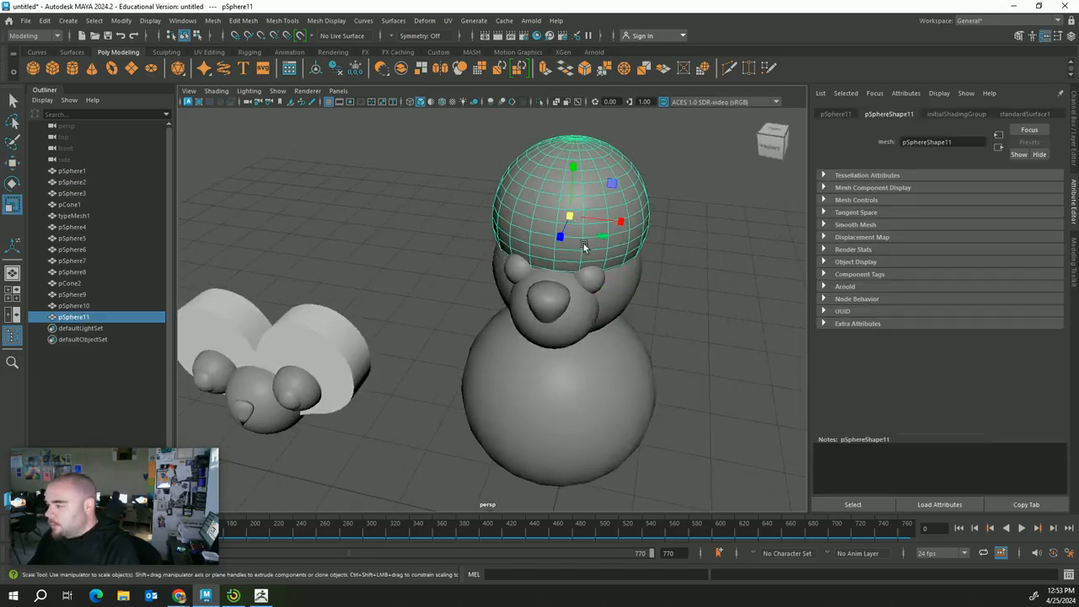
pyautogui.moveTo(560, 236)
pyautogui.mouseDown()
pyautogui.moveTo(579, 215)
pyautogui.moveTo(540, 228)
pyautogui.moveTo(473, 208)
pyautogui.moveTo(434, 218)
pyautogui.mouseUp()
pyautogui.press('w')
pyautogui.press('e')
pyautogui.press('r')
pyautogui.press('w')
# Step: Duplicate the ear and move the copy to the opposite upper side of the head
pyautogui.keyDown('shift'); pyautogui.moveTo(524, 210); pyautogui.dragTo(704, 226); pyautogui.keyUp('shift')
pyautogui.click(739, 355)
pyautogui.scroll(-2, 736, 362)
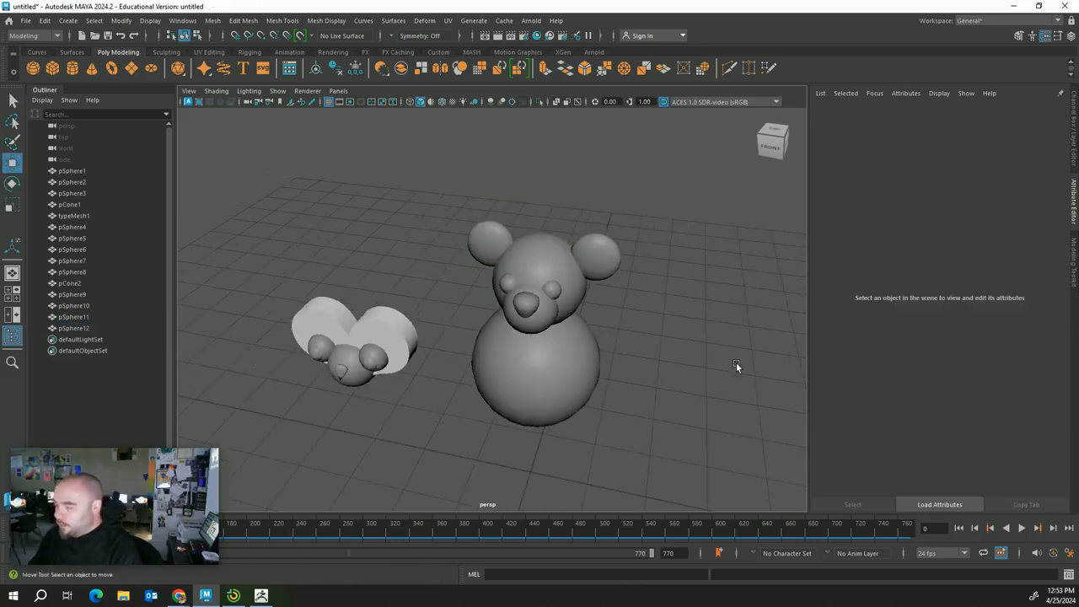
# Step: Switch to the Theme Park 2024 presentation and compare the low poly character and rabbit modeling references on the advanced modeling slides
pyautogui.moveTo(736, 366)
pyautogui.keyDown('alt'); pyautogui.mouseDown()
pyautogui.moveTo(732, 354)
pyautogui.moveTo(731, 381)
pyautogui.mouseUp(); pyautogui.keyUp('alt')
pyautogui.scroll(2, 726, 391)
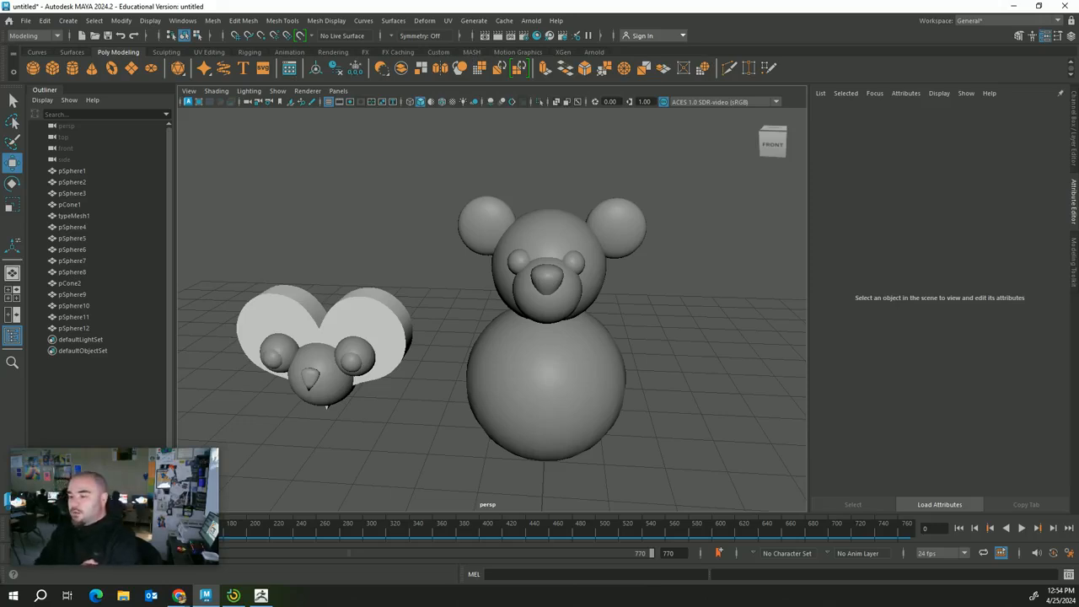
pyautogui.click(1013, 6)
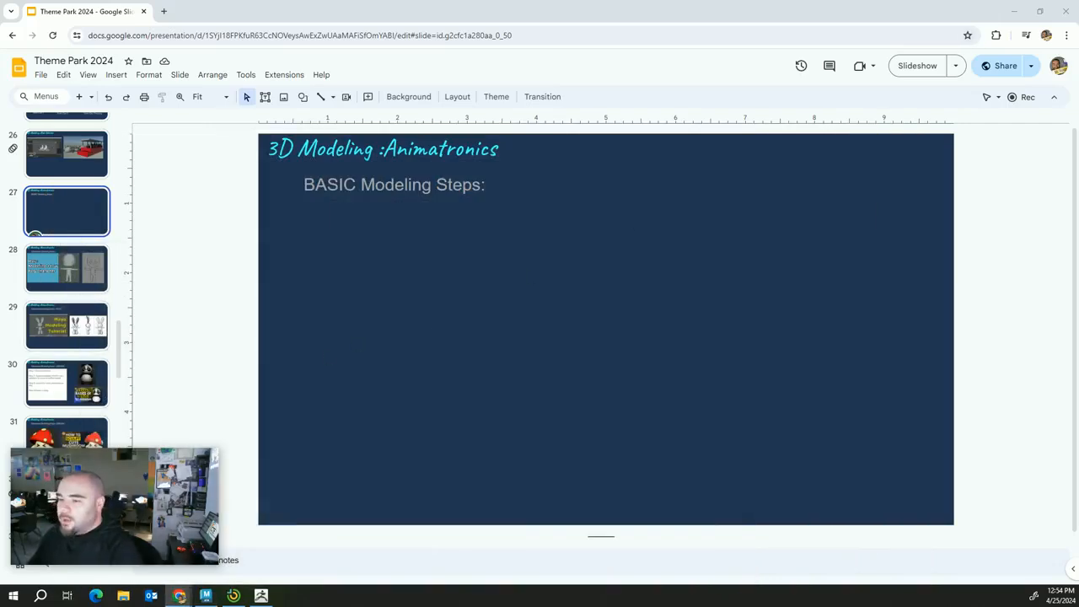
pyautogui.click(66, 325)
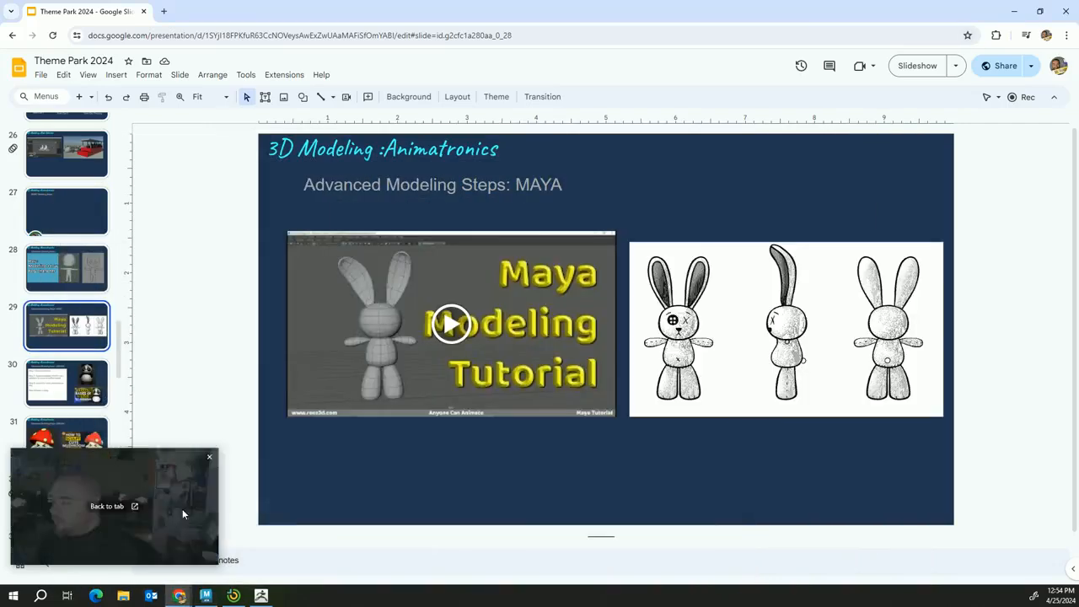
pyautogui.click(93, 274)
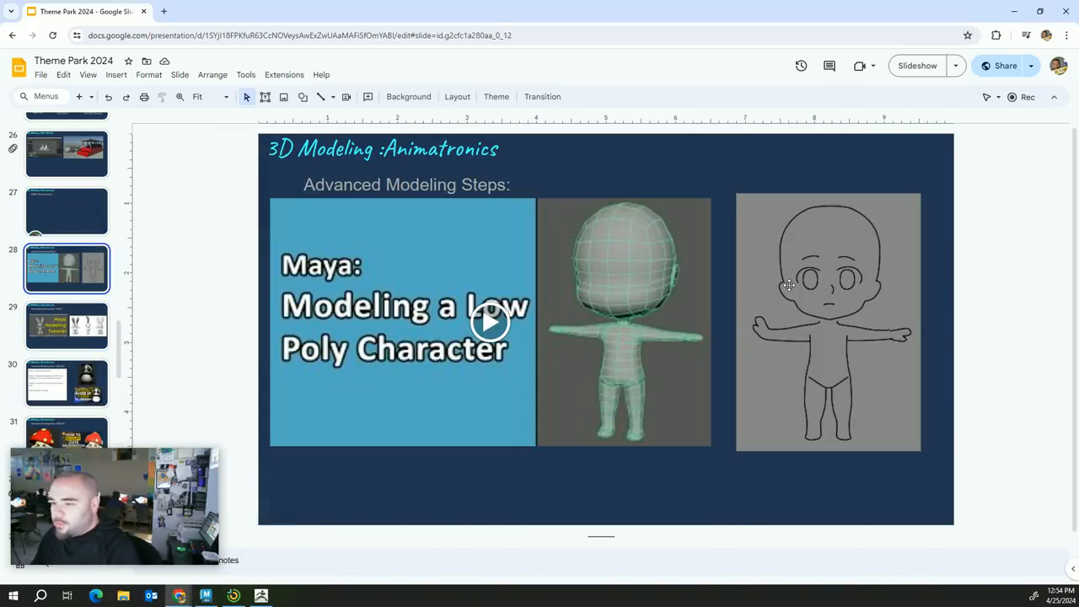
pyautogui.click(72, 335)
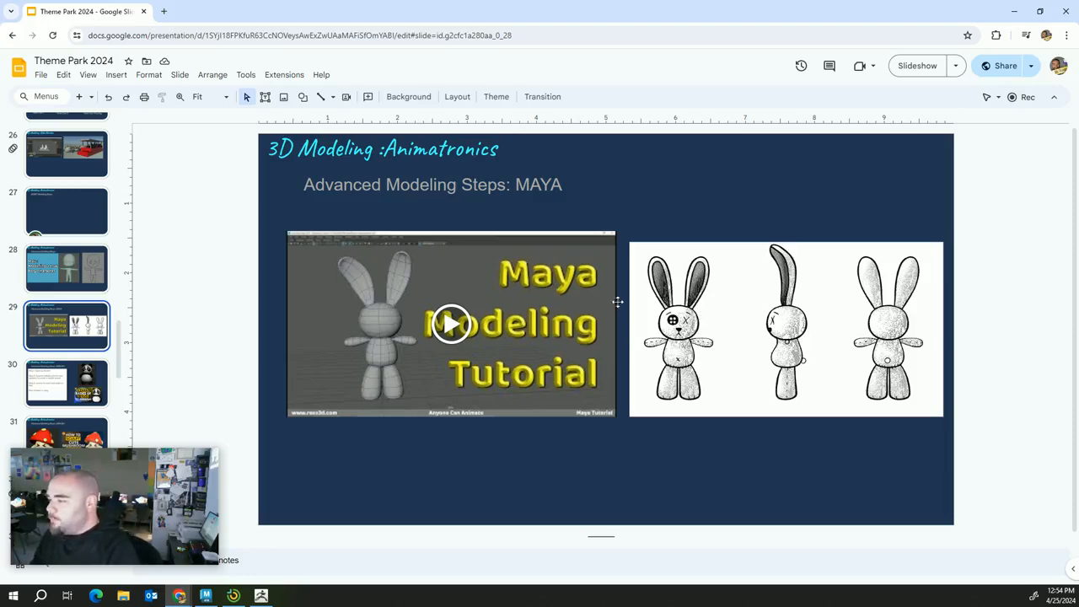
pyautogui.click(84, 384)
pyautogui.click(84, 287)
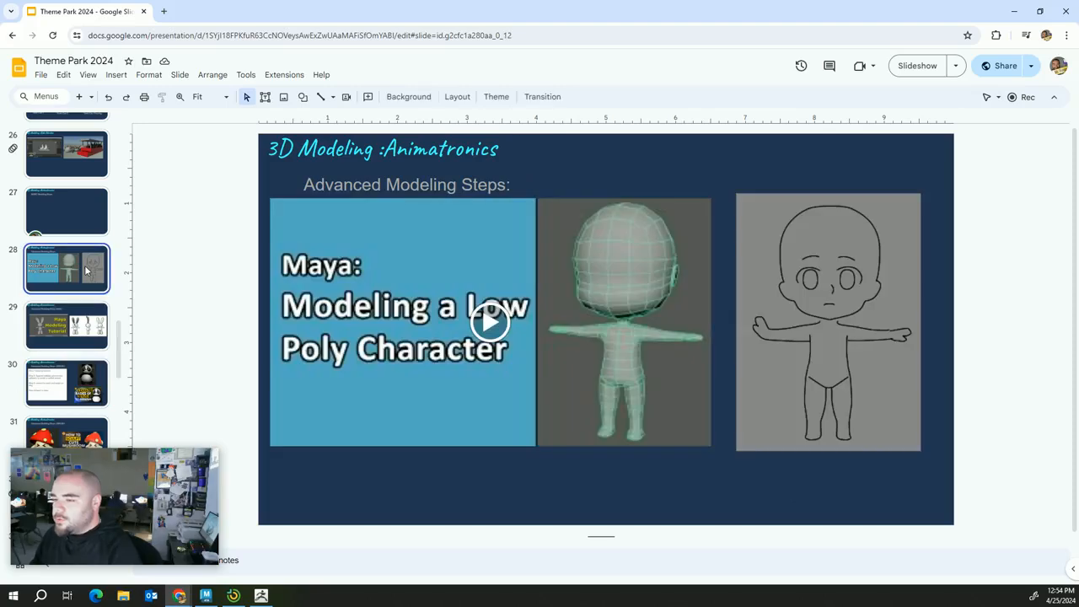
pyautogui.click(80, 323)
pyautogui.click(99, 278)
pyautogui.click(101, 321)
pyautogui.click(106, 284)
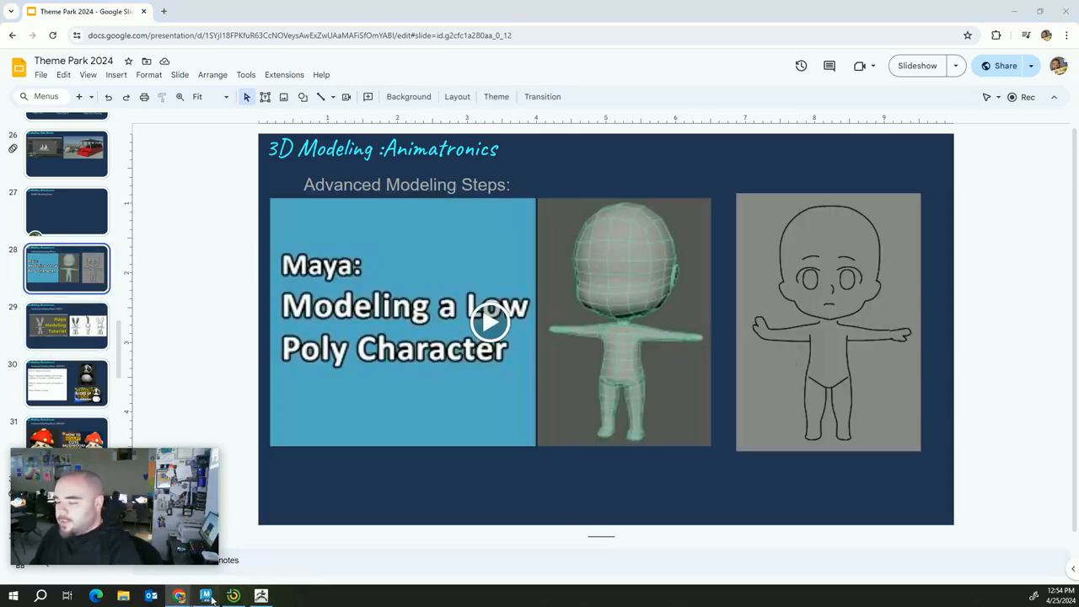
# Step: Switch back to Maya, create a polygon cube beside the bear and move it farther away and above the grid
pyautogui.click(205, 596)
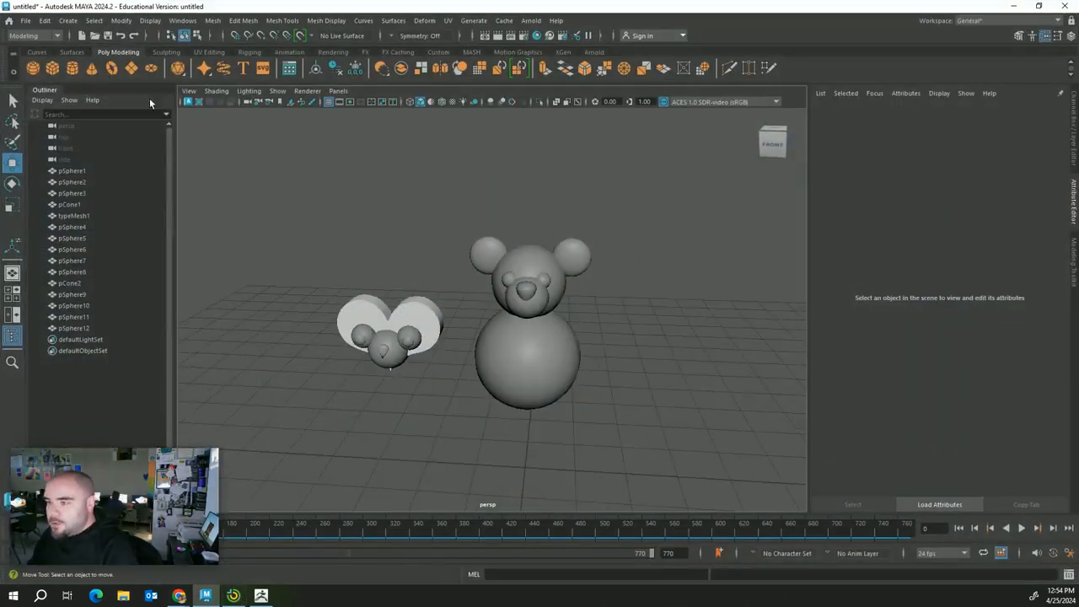
pyautogui.click(53, 67)
pyautogui.moveTo(569, 469); pyautogui.dragTo(767, 357)
pyautogui.keyDown('alt'); pyautogui.moveTo(767, 358); pyautogui.dragTo(568, 270, button='middle'); pyautogui.keyUp('alt')
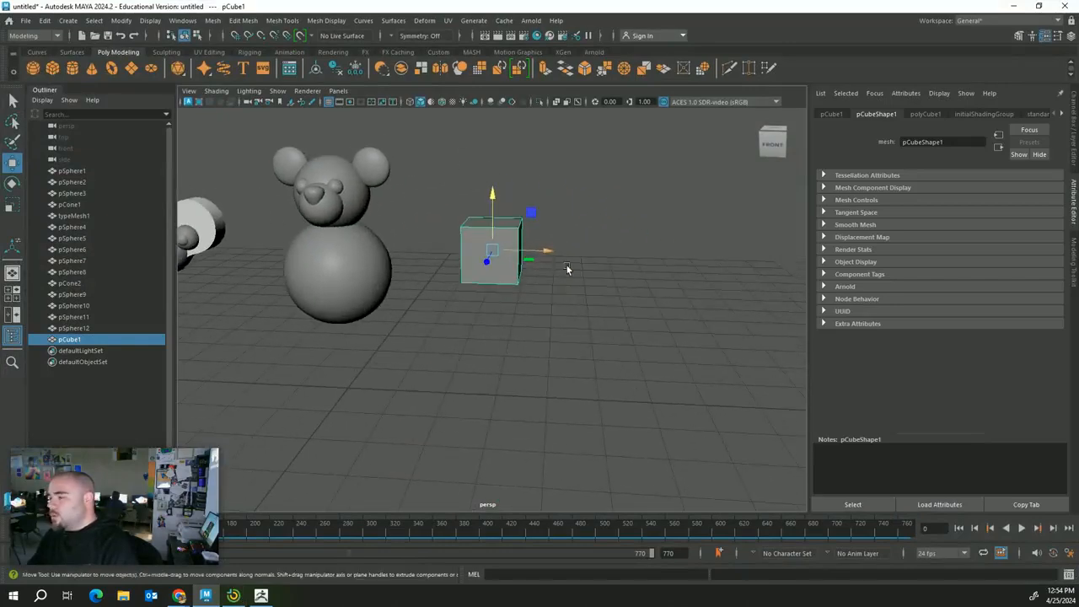
pyautogui.moveTo(548, 255); pyautogui.dragTo(651, 260)
pyautogui.moveTo(586, 216); pyautogui.dragTo(588, 172)
pyautogui.scroll(5, 687, 244)
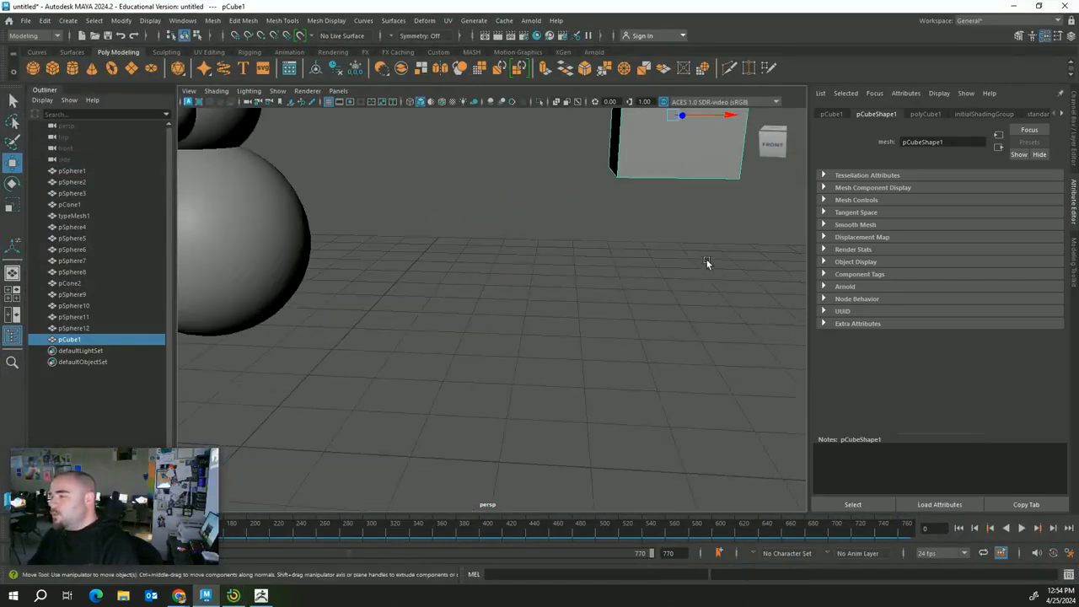
pyautogui.keyDown('alt'); pyautogui.moveTo(707, 262); pyautogui.dragTo(567, 396, button='middle'); pyautogui.keyUp('alt')
pyautogui.moveTo(554, 337)
pyautogui.keyDown('alt'); pyautogui.mouseDown()
pyautogui.moveTo(584, 324)
pyautogui.moveTo(487, 329)
pyautogui.moveTo(552, 333)
pyautogui.moveTo(576, 320)
pyautogui.moveTo(562, 326)
pyautogui.mouseUp(); pyautogui.keyUp('alt')
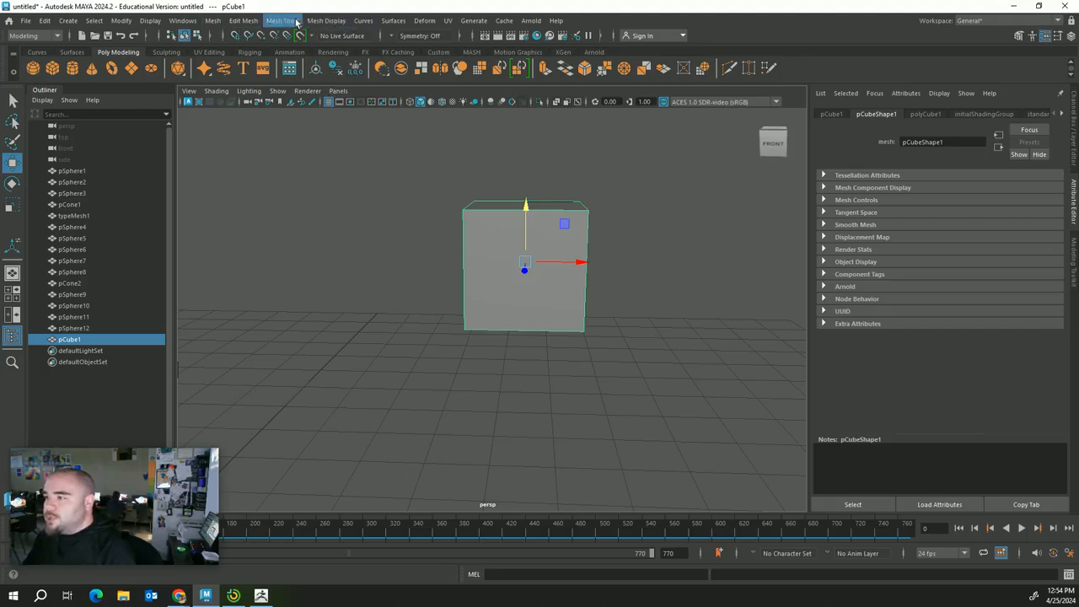
# Step: Insert one horizontal edge loop in the upper part of the cube and two vertical loops dividing its front into three columns
pyautogui.click(269, 21)
pyautogui.click(300, 119)
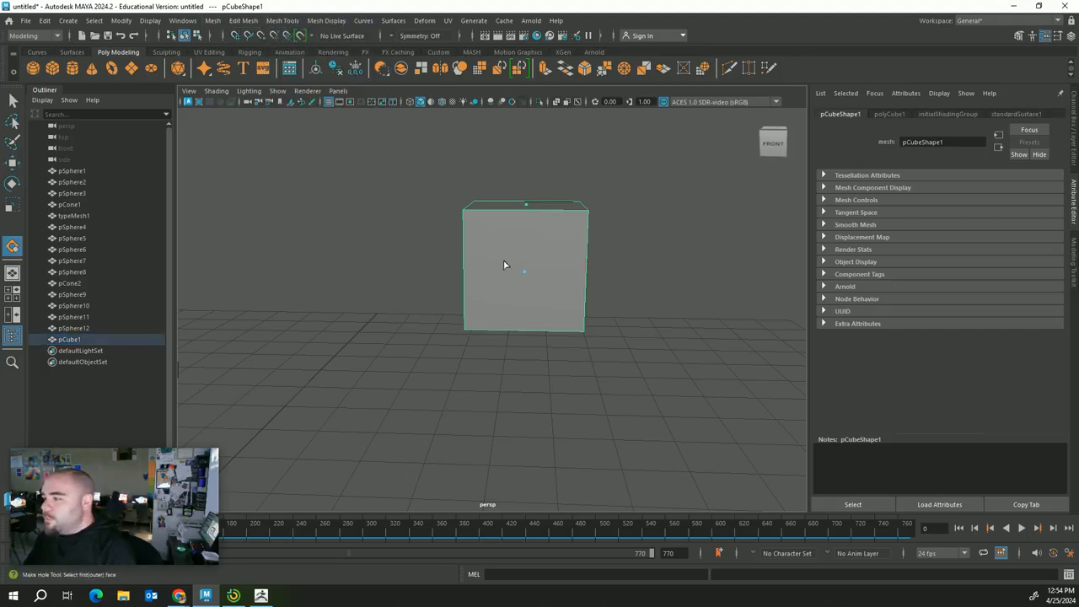
pyautogui.click(329, 23)
pyautogui.moveTo(271, 23)
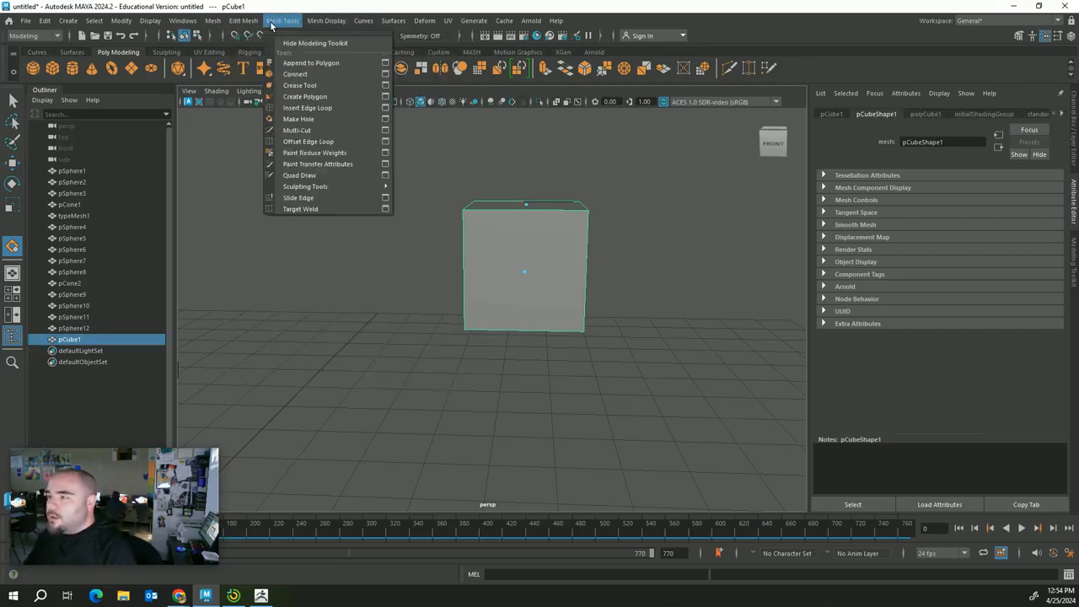
pyautogui.click(309, 108)
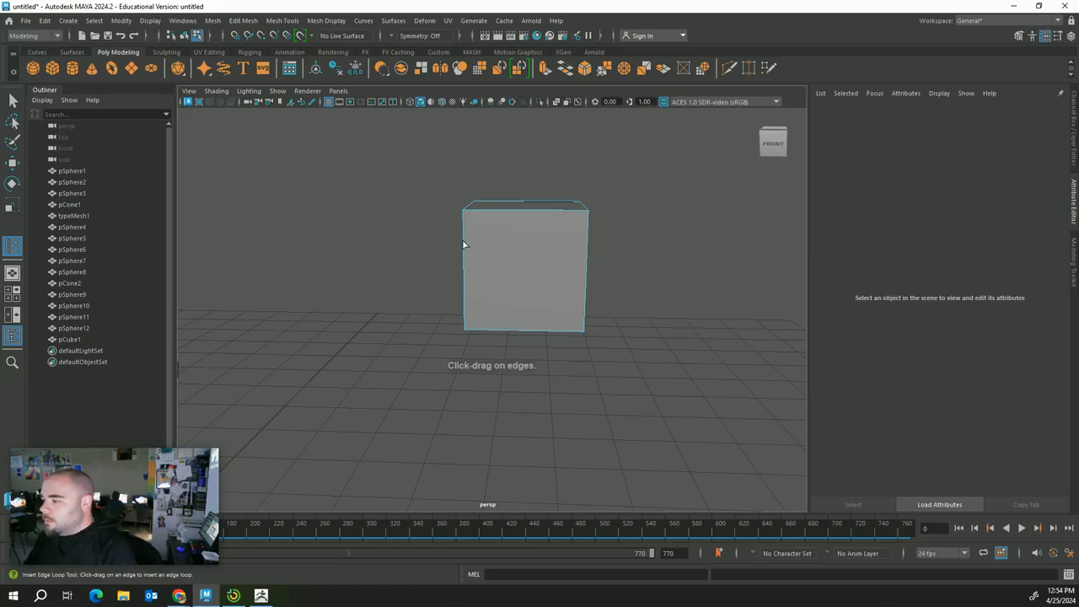
pyautogui.click(465, 248)
pyautogui.keyDown('alt'); pyautogui.moveTo(463, 251); pyautogui.dragTo(524, 231); pyautogui.keyUp('alt')
pyautogui.click(503, 189)
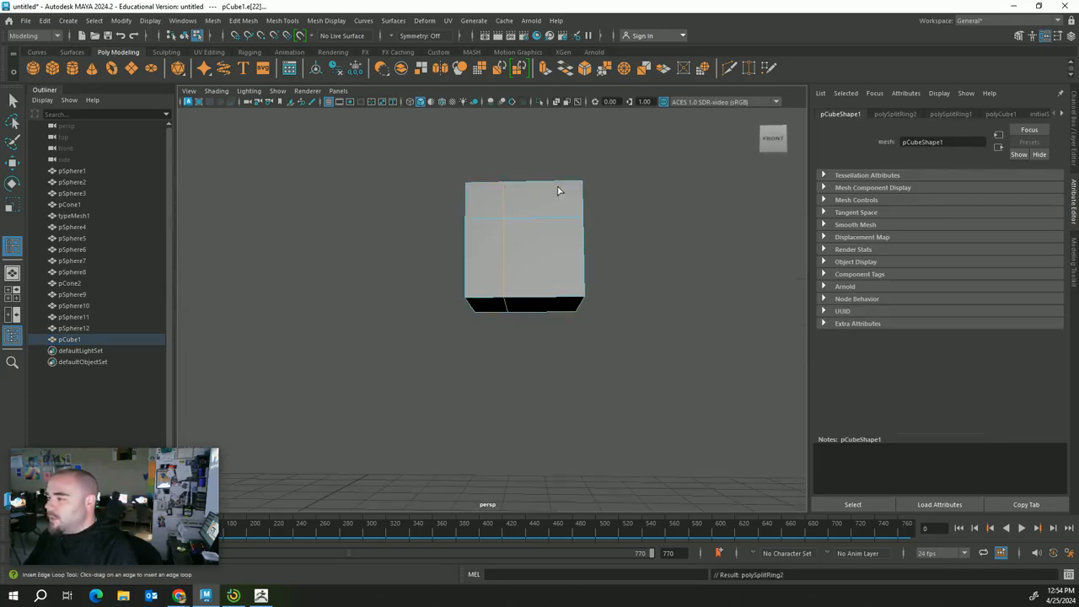
pyautogui.click(547, 185)
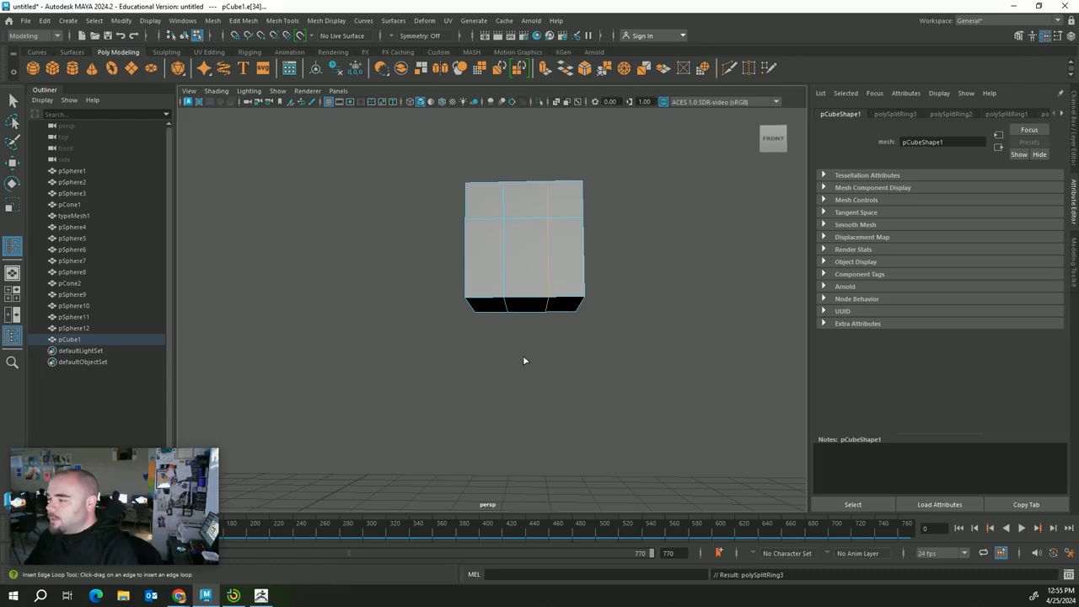
# Step: Select the cube's bottom faces and extrude them downward to lengthen the torso
pyautogui.keyDown('alt'); pyautogui.moveTo(473, 280); pyautogui.dragTo(501, 282); pyautogui.keyUp('alt')
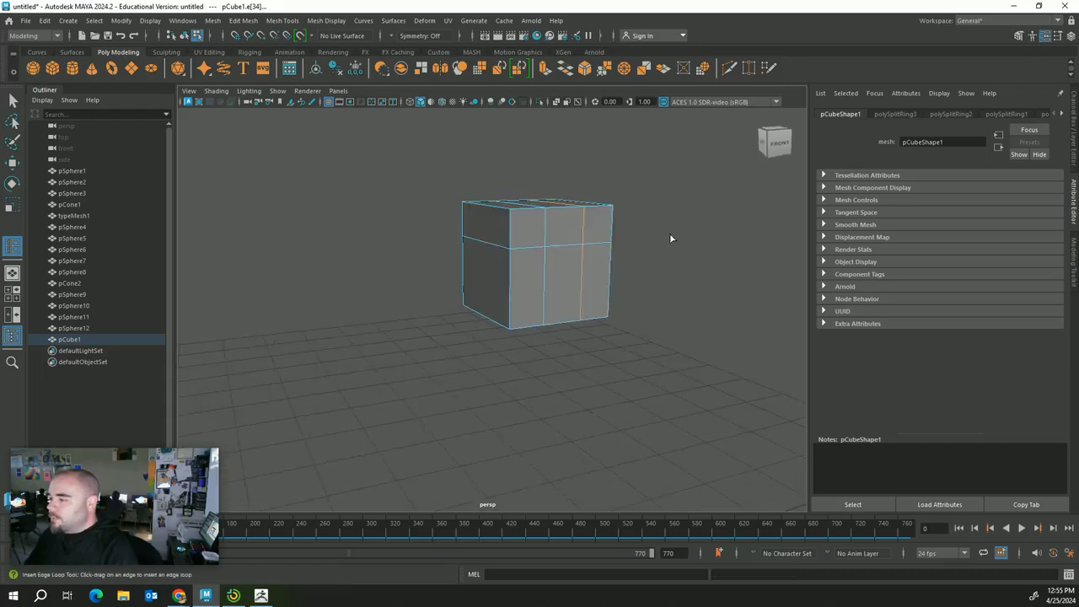
pyautogui.keyDown('alt'); pyautogui.moveTo(672, 238); pyautogui.dragTo(540, 229); pyautogui.keyUp('alt')
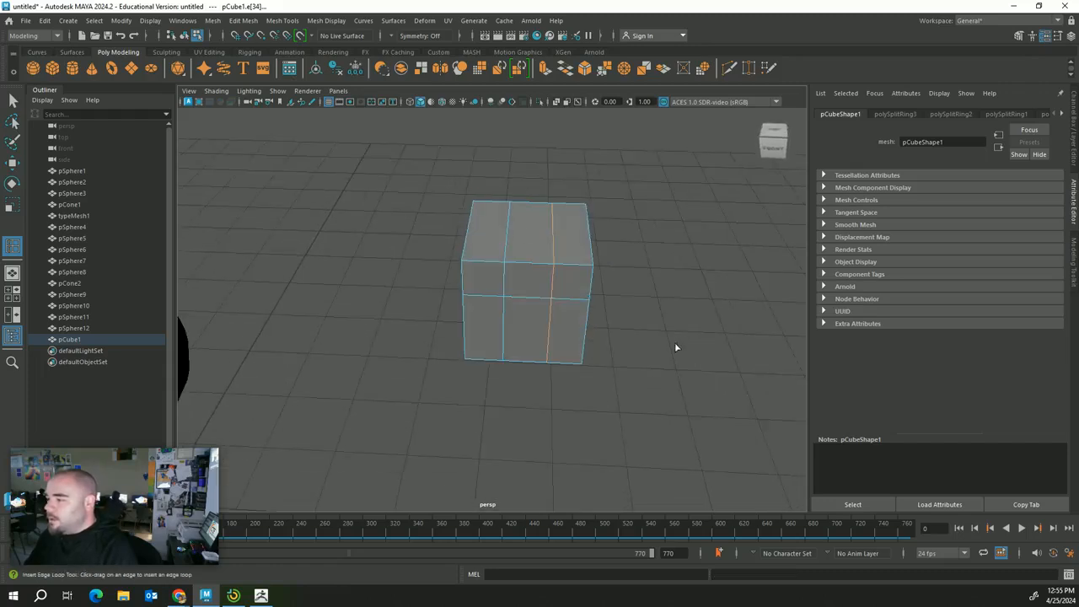
pyautogui.scroll(-4, 630, 365)
pyautogui.keyDown('alt'); pyautogui.moveTo(630, 365); pyautogui.dragTo(509, 338); pyautogui.keyUp('alt')
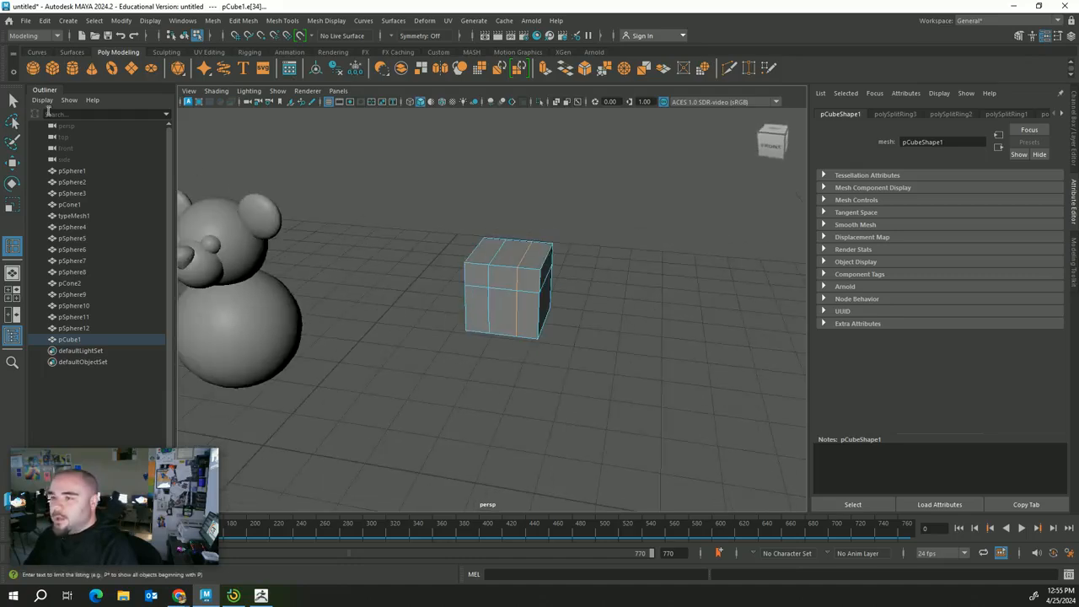
pyautogui.click(13, 101)
pyautogui.keyDown('alt'); pyautogui.keyDown('shift'); pyautogui.middleClick(550, 254); pyautogui.keyUp('shift'); pyautogui.keyUp('alt')
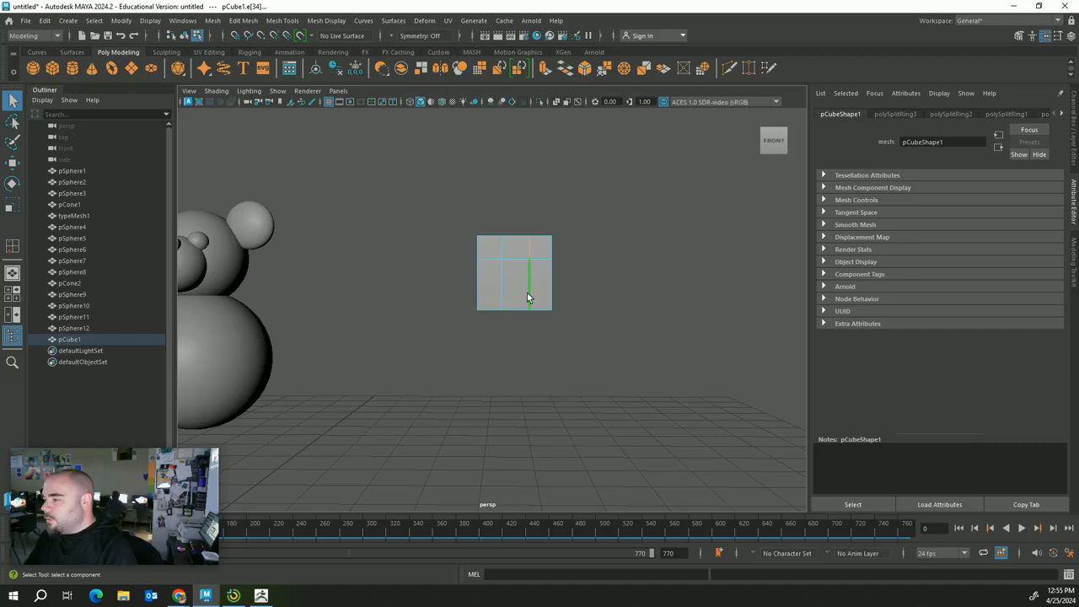
pyautogui.moveTo(528, 297); pyautogui.dragTo(559, 329, button='right')
pyautogui.keyDown('alt'); pyautogui.moveTo(559, 329); pyautogui.dragTo(542, 402); pyautogui.keyUp('alt')
pyautogui.click(517, 314)
pyautogui.press('w')
pyautogui.click(521, 281)
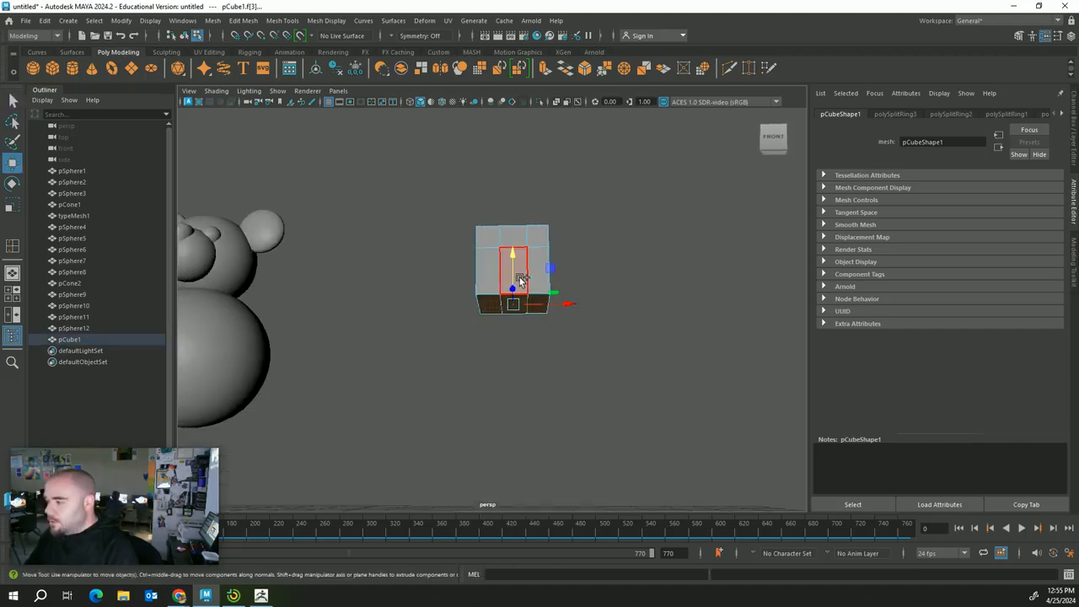
pyautogui.keyDown('shift'); pyautogui.moveTo(521, 281); pyautogui.dragTo(523, 318); pyautogui.keyUp('shift')
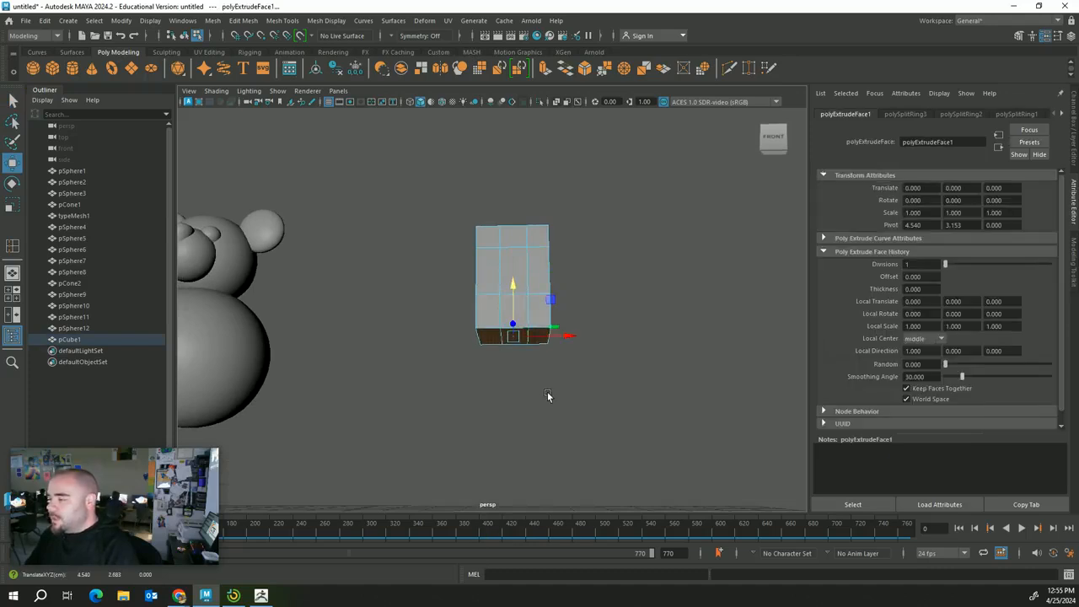
# Step: Extrude the two outer bottom faces of the torso downward in sections to form a pair of legs with a gap between
pyautogui.click(518, 375)
pyautogui.click(494, 339)
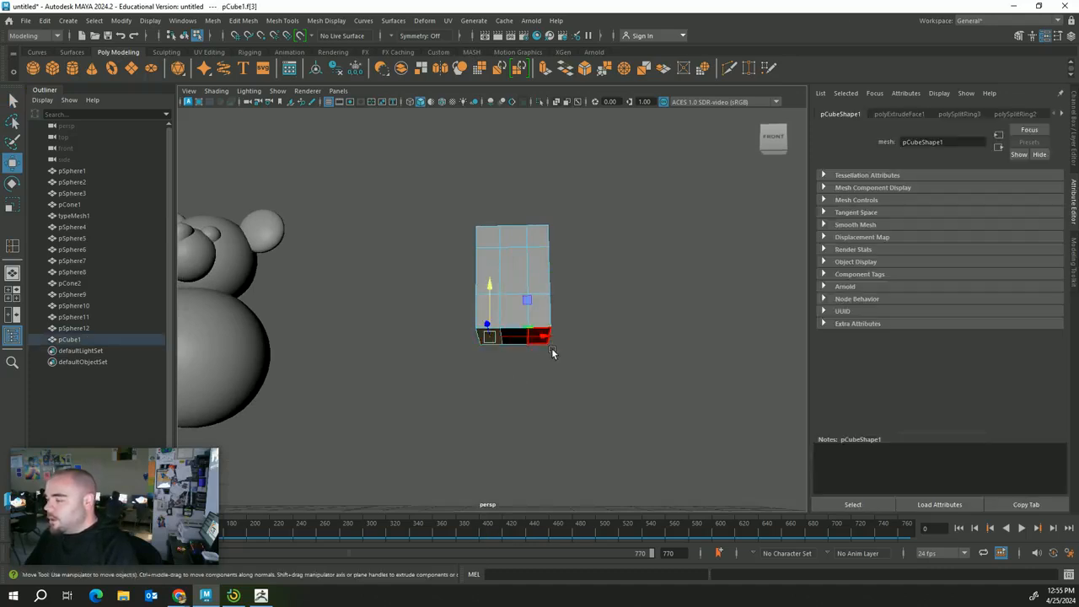
pyautogui.click(506, 306)
pyautogui.keyDown('shift'); pyautogui.moveTo(509, 302); pyautogui.dragTo(505, 392); pyautogui.keyUp('shift')
pyautogui.keyDown('alt'); pyautogui.moveTo(504, 453); pyautogui.dragTo(494, 460); pyautogui.keyUp('alt')
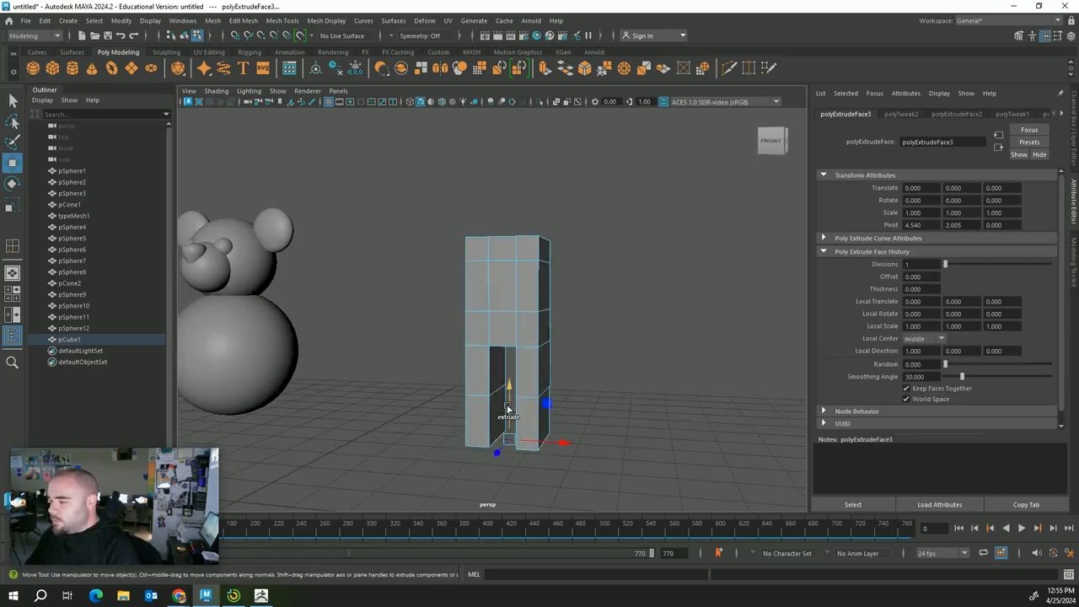
# Step: Extrude a short section at the bottom of both legs and extrude its front faces forward as feet
pyautogui.keyDown('shift'); pyautogui.moveTo(509, 412); pyautogui.dragTo(432, 479); pyautogui.keyUp('shift')
pyautogui.click(476, 460)
pyautogui.keyDown('shift'); pyautogui.click(531, 467); pyautogui.keyUp('shift')
pyautogui.keyDown('alt'); pyautogui.moveTo(534, 456); pyautogui.dragTo(591, 473); pyautogui.keyUp('alt')
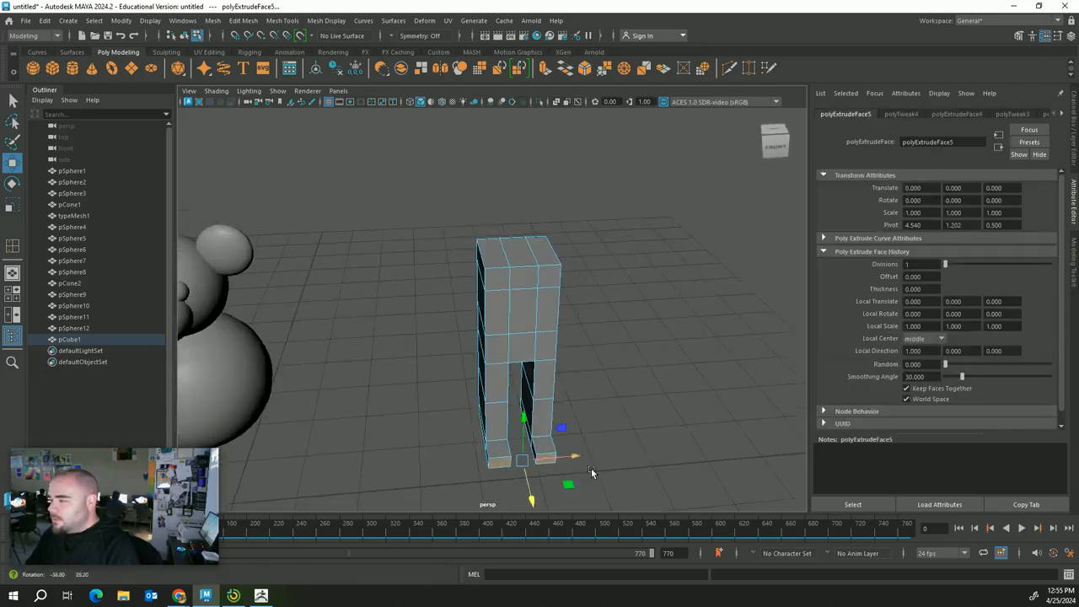
# Step: Extrude the upper side face of the torso outward in three sections to form the first arm
pyautogui.keyDown('alt'); pyautogui.moveTo(475, 273); pyautogui.dragTo(516, 275); pyautogui.keyUp('alt')
pyautogui.click(480, 264)
pyautogui.keyDown('alt'); pyautogui.moveTo(643, 294); pyautogui.dragTo(684, 300); pyautogui.keyUp('alt')
pyautogui.click(541, 277)
pyautogui.keyDown('alt'); pyautogui.moveTo(584, 350); pyautogui.dragTo(673, 362); pyautogui.keyUp('alt')
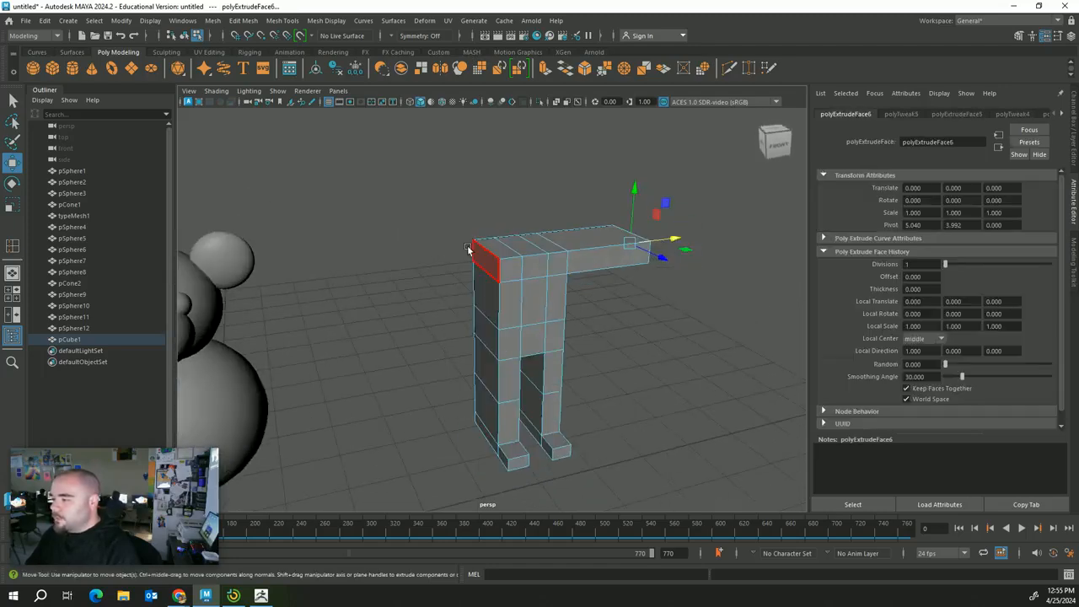
pyautogui.hotkey('ctrl', 'z')
pyautogui.keyDown('alt'); pyautogui.moveTo(629, 265); pyautogui.dragTo(736, 279); pyautogui.keyUp('alt')
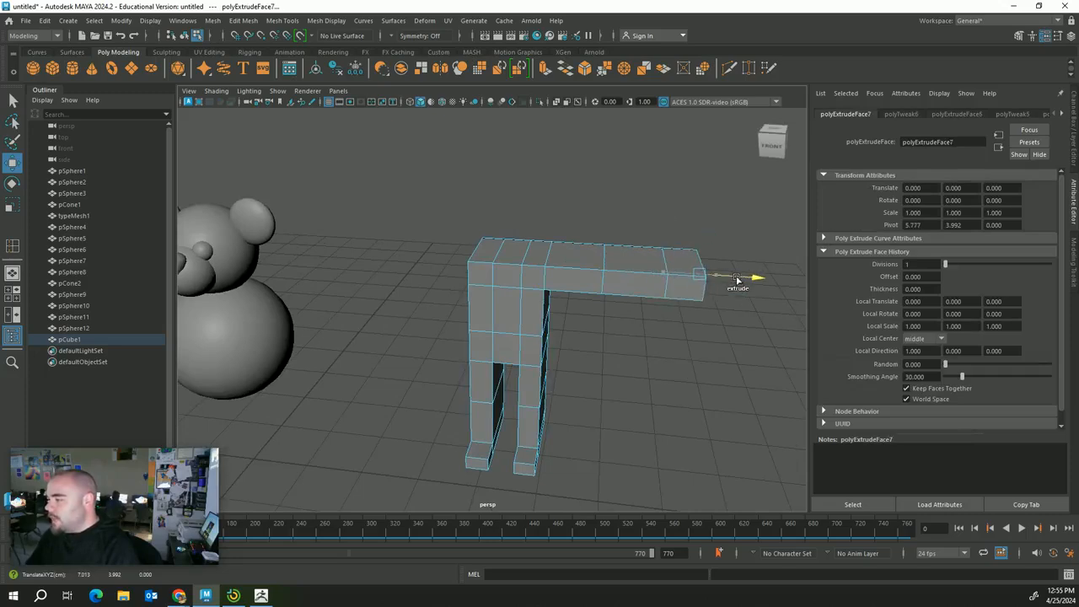
# Step: Extrude the upper face on the torso's opposite side outward in three sections to form the second arm
pyautogui.keyDown('alt'); pyautogui.moveTo(647, 331); pyautogui.dragTo(713, 322); pyautogui.keyUp('alt')
pyautogui.click(497, 263)
pyautogui.keyDown('alt'); pyautogui.moveTo(520, 268); pyautogui.dragTo(371, 265); pyautogui.keyUp('alt')
# Step: Inset the middle face on top of the torso slightly with a scaled extrusion and extrude it upward as a neck
pyautogui.keyDown('alt'); pyautogui.moveTo(586, 309); pyautogui.dragTo(548, 254); pyautogui.keyUp('alt')
pyautogui.click(548, 255)
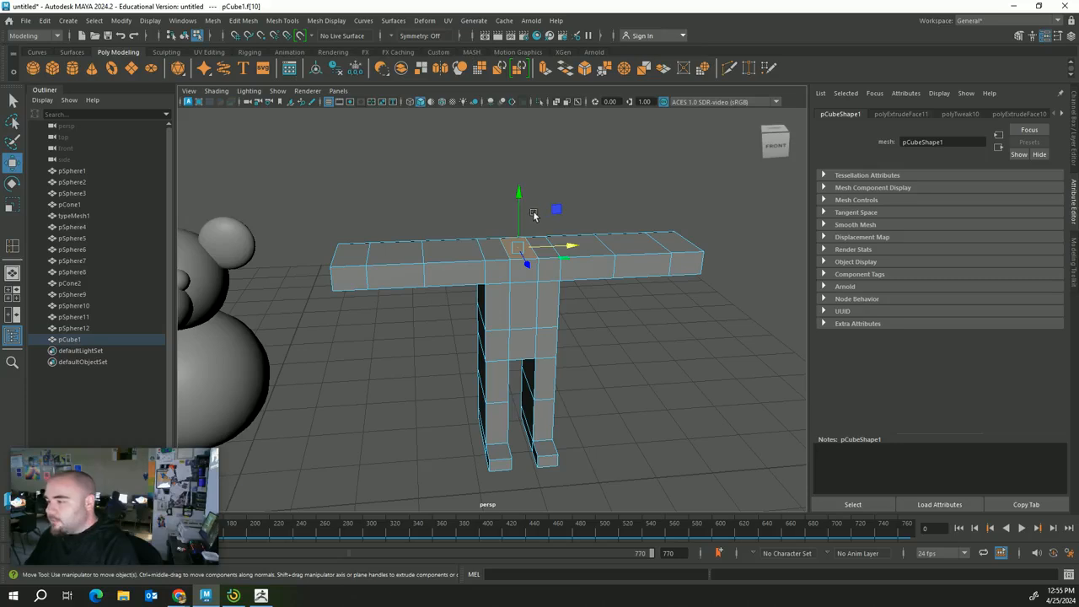
pyautogui.press('r')
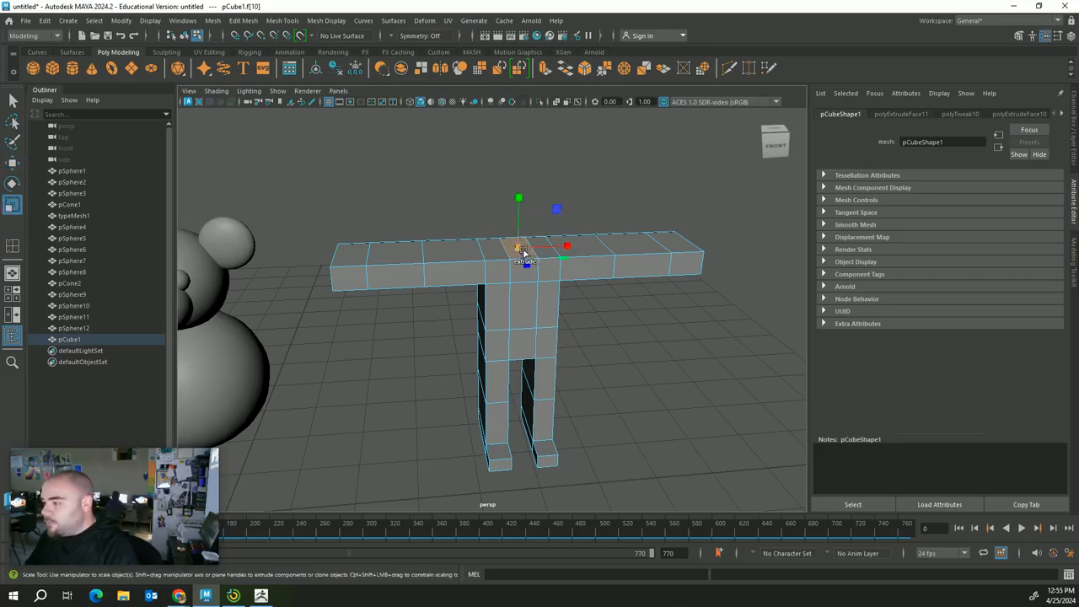
pyautogui.moveTo(524, 253); pyautogui.dragTo(520, 251)
pyautogui.hotkey('ctrl', 'e')
pyautogui.press('w')
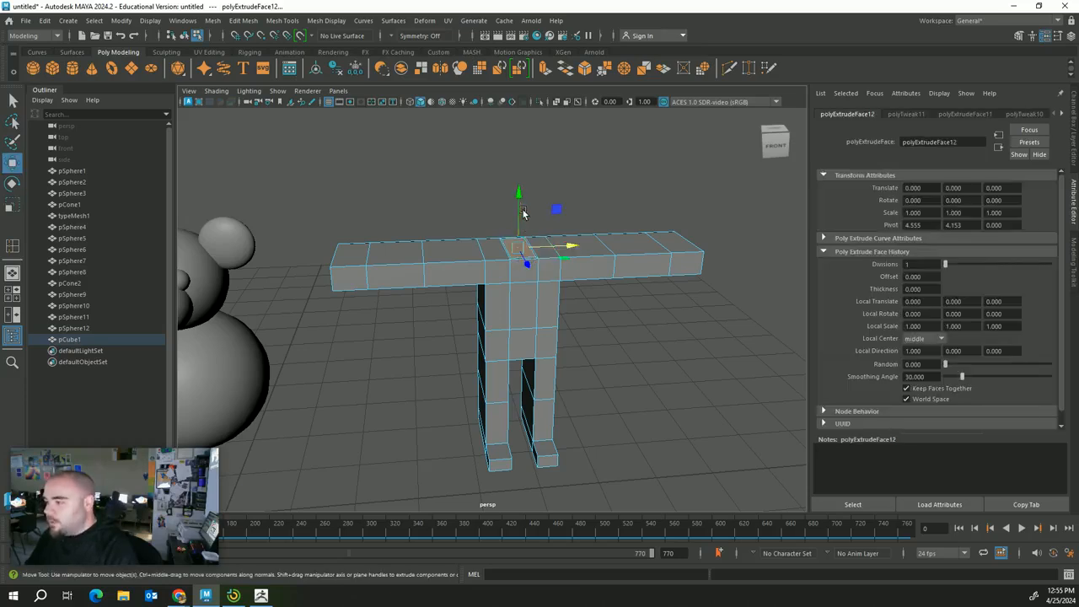
pyautogui.scroll(5, 561, 305)
pyautogui.keyDown('alt'); pyautogui.moveTo(605, 328); pyautogui.dragTo(587, 397, button='middle'); pyautogui.keyUp('alt')
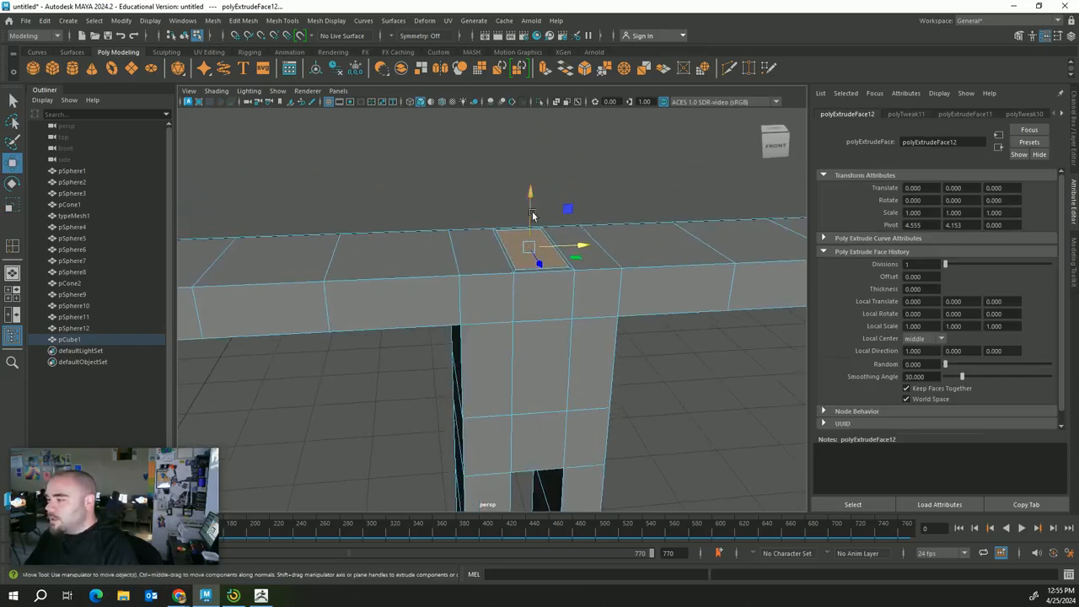
pyautogui.keyDown('shift'); pyautogui.moveTo(529, 193); pyautogui.dragTo(542, 166); pyautogui.keyUp('shift')
# Step: Extrude the neck's top face and scale it outward to about the torso's width as the base of the head
pyautogui.keyDown('alt'); pyautogui.moveTo(609, 346); pyautogui.dragTo(610, 407, button='middle'); pyautogui.keyUp('alt')
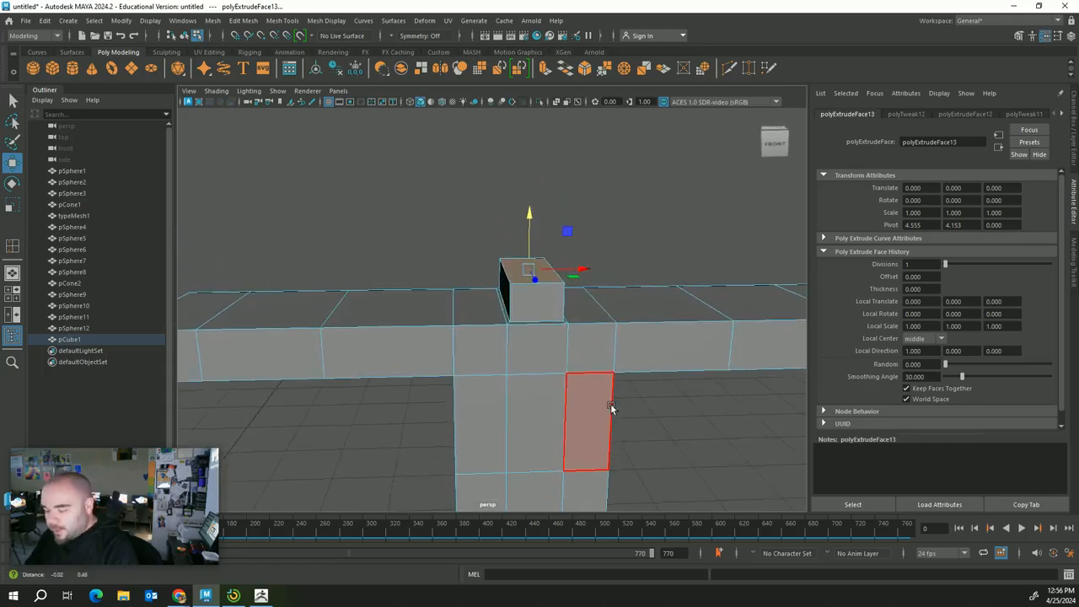
pyautogui.keyDown('alt'); pyautogui.moveTo(435, 187); pyautogui.dragTo(429, 184); pyautogui.keyUp('alt')
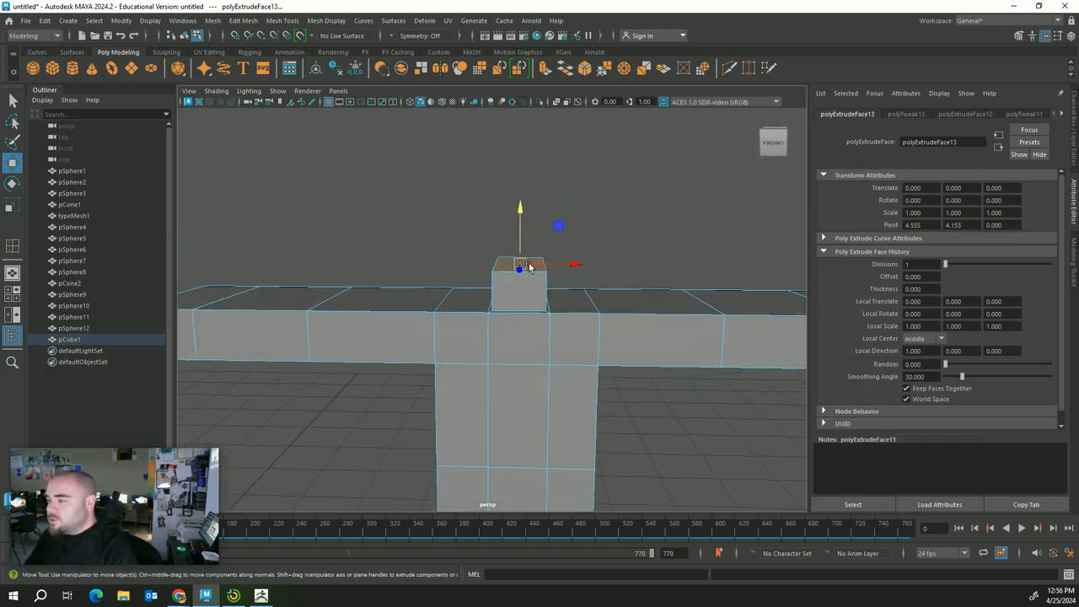
pyautogui.press('r')
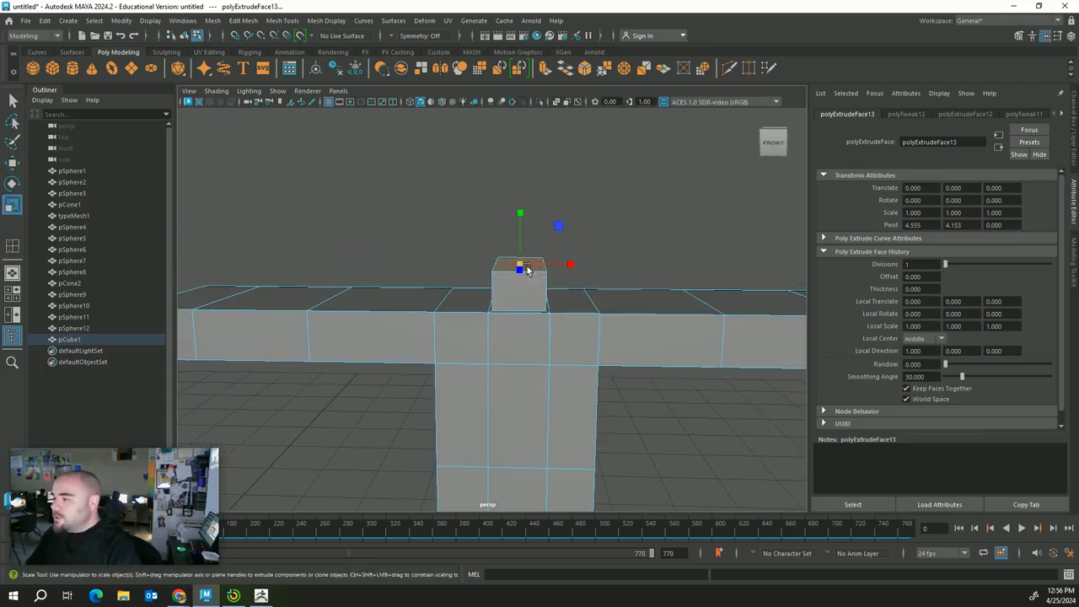
pyautogui.moveTo(520, 266); pyautogui.dragTo(616, 276)
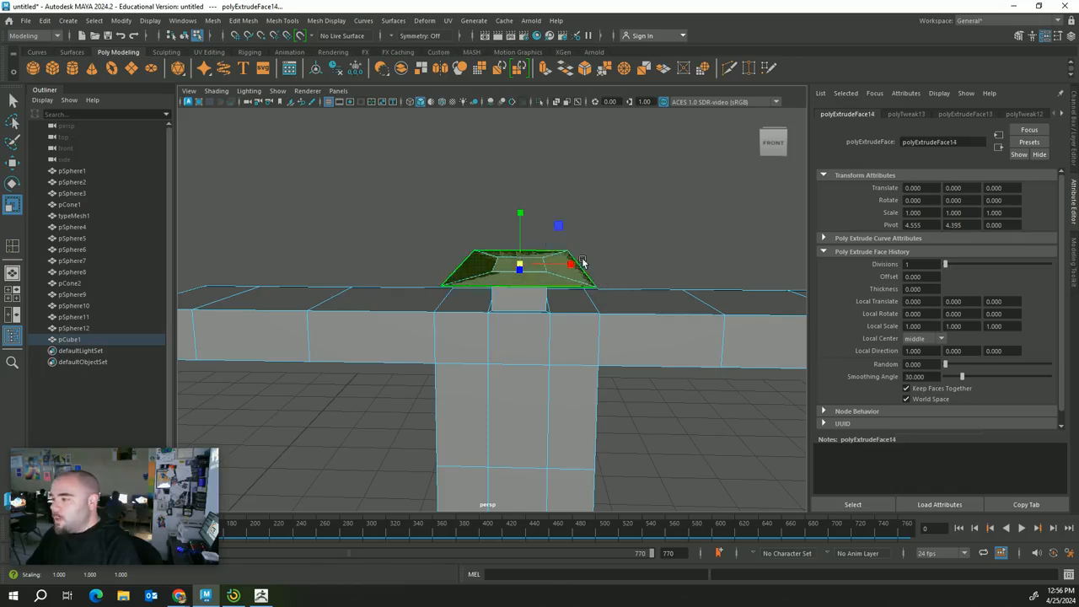
# Step: Raise the extruded top face above the neck to form a head block nearly as tall as it is wide
pyautogui.moveTo(520, 214); pyautogui.dragTo(530, 103)
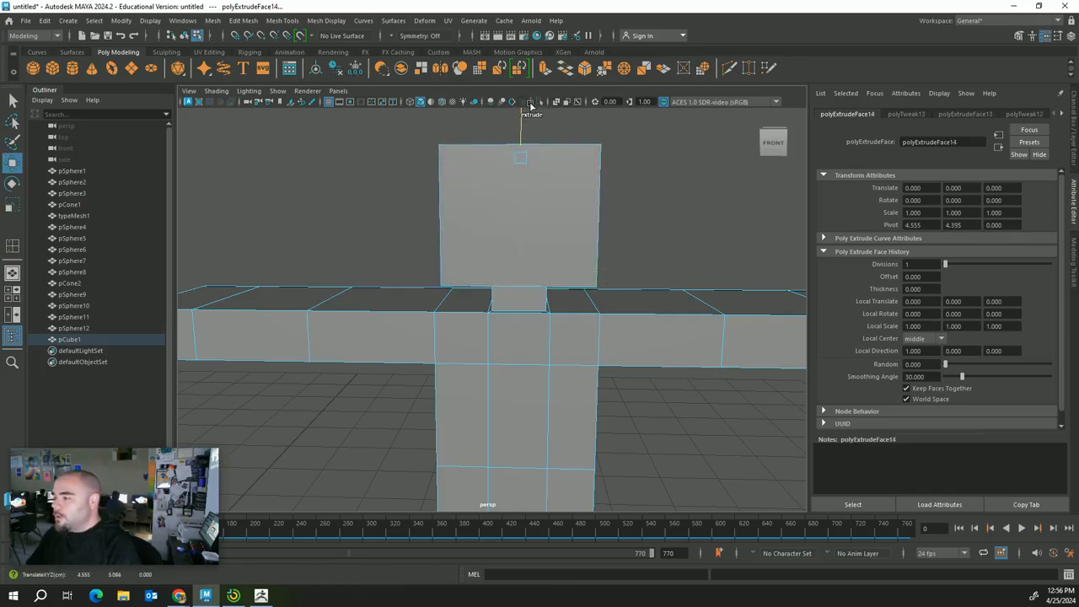
pyautogui.click(679, 451)
pyautogui.keyDown('alt'); pyautogui.moveTo(680, 451); pyautogui.dragTo(540, 408); pyautogui.keyUp('alt')
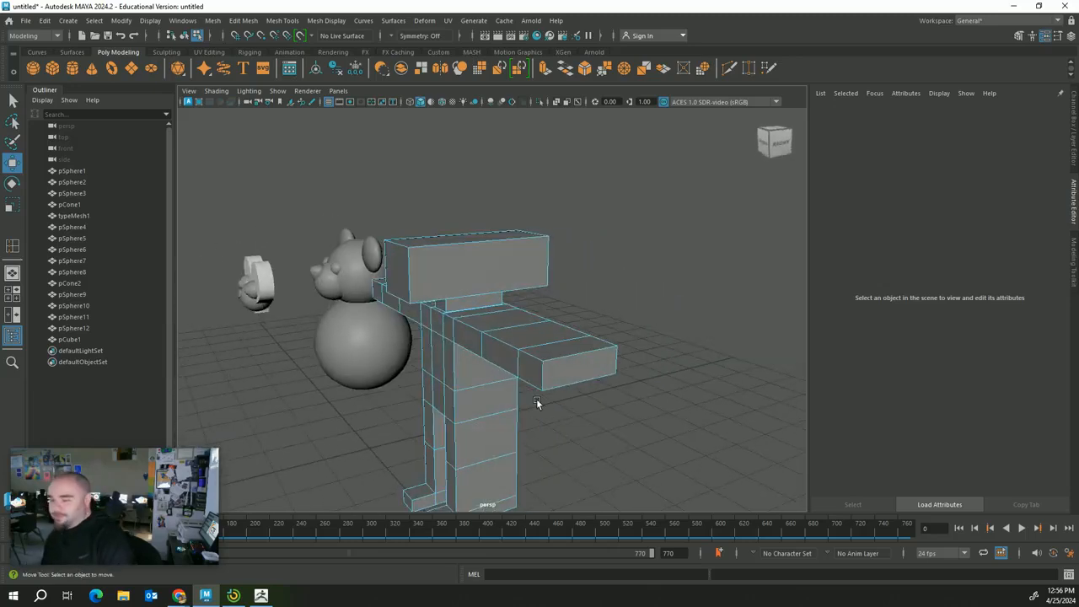
# Step: Turn on the smooth mesh preview for the humanoid and inspect the head's depth from the side
pyautogui.press('3')
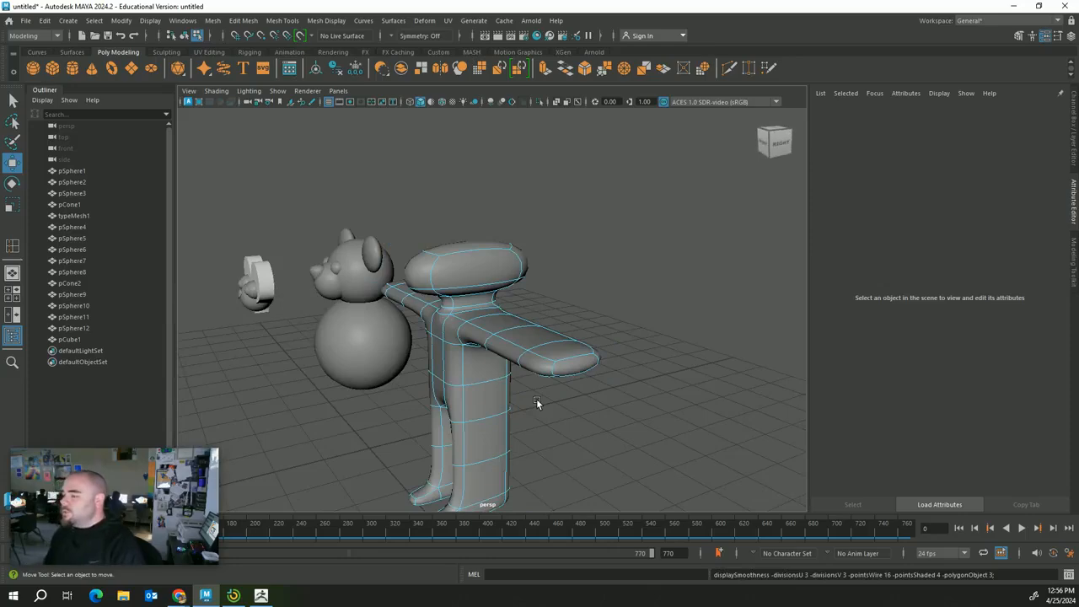
pyautogui.scroll(3, 678, 389)
pyautogui.keyDown('alt'); pyautogui.moveTo(670, 377); pyautogui.dragTo(486, 190); pyautogui.keyUp('alt')
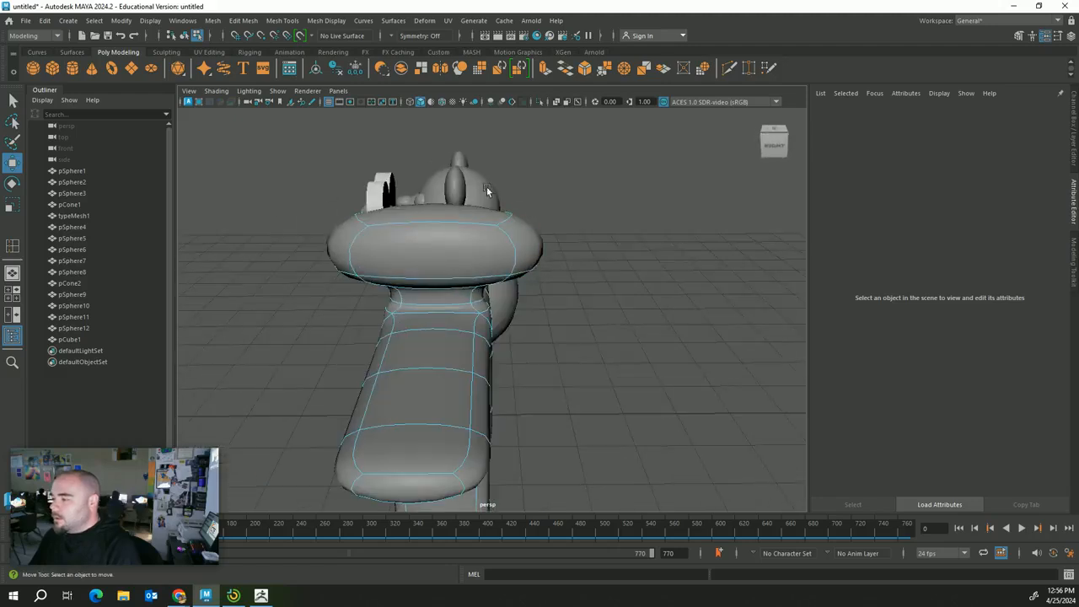
# Step: Select the overly deep head and scale it narrower from front to back into a rounded shape
pyautogui.click(533, 228)
pyautogui.keyDown('alt'); pyautogui.moveTo(532, 229); pyautogui.dragTo(469, 266); pyautogui.keyUp('alt')
pyautogui.click(361, 271)
pyautogui.moveTo(299, 282); pyautogui.dragTo(537, 492)
pyautogui.moveTo(424, 208); pyautogui.dragTo(436, 337)
pyautogui.press('r')
pyautogui.click(539, 378)
pyautogui.keyDown('alt'); pyautogui.moveTo(539, 379); pyautogui.dragTo(693, 314); pyautogui.keyUp('alt')
pyautogui.scroll(5, 646, 389)
pyautogui.keyDown('alt'); pyautogui.moveTo(646, 389); pyautogui.dragTo(549, 385); pyautogui.keyUp('alt')
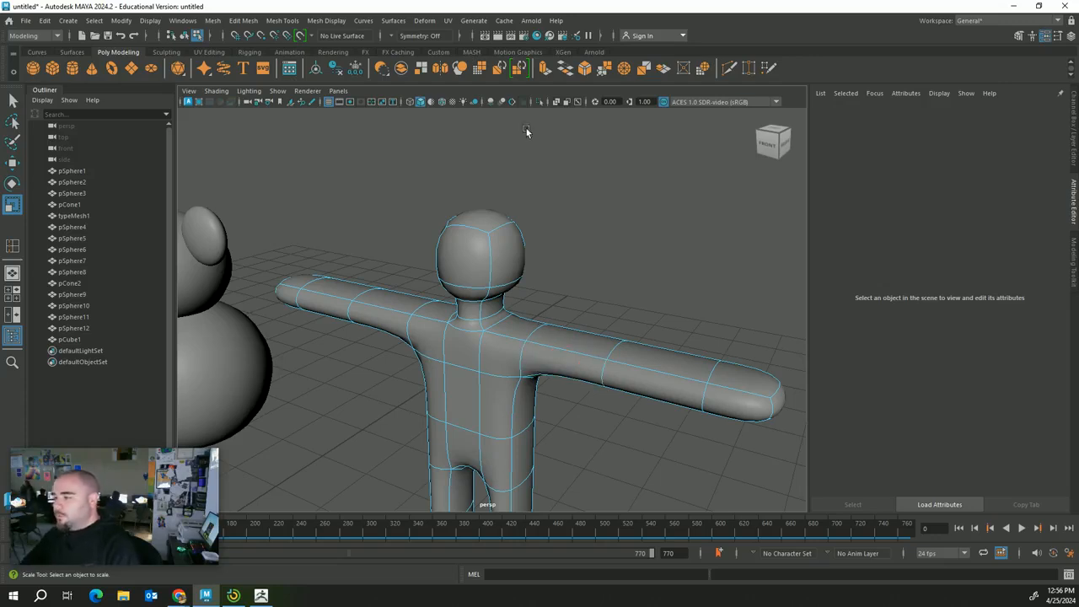
# Step: Select the faces of one arm, lower them, and rotate the arm so it slopes diagonally downward from the shoulder
pyautogui.scroll(-4, 597, 207)
pyautogui.keyDown('alt'); pyautogui.moveTo(597, 207); pyautogui.dragTo(598, 241); pyautogui.keyUp('alt')
pyautogui.keyDown('alt'); pyautogui.moveTo(567, 307); pyautogui.dragTo(559, 274); pyautogui.keyUp('alt')
pyautogui.moveTo(559, 274); pyautogui.dragTo(608, 350)
pyautogui.moveTo(679, 370); pyautogui.dragTo(680, 368)
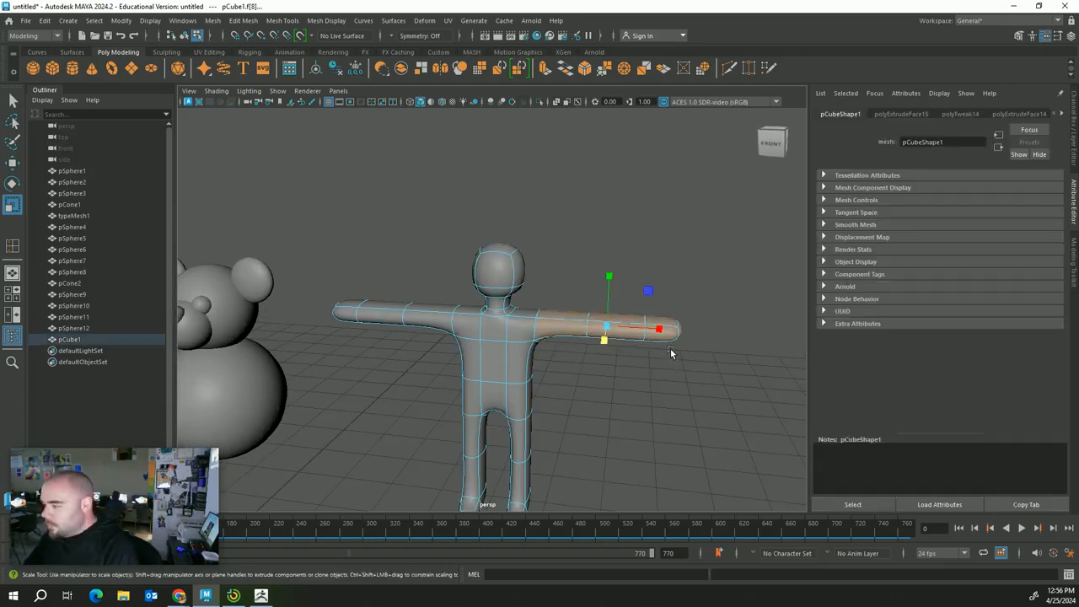
pyautogui.press('w')
pyautogui.moveTo(611, 285); pyautogui.dragTo(595, 329)
pyautogui.press('e')
pyautogui.press('w')
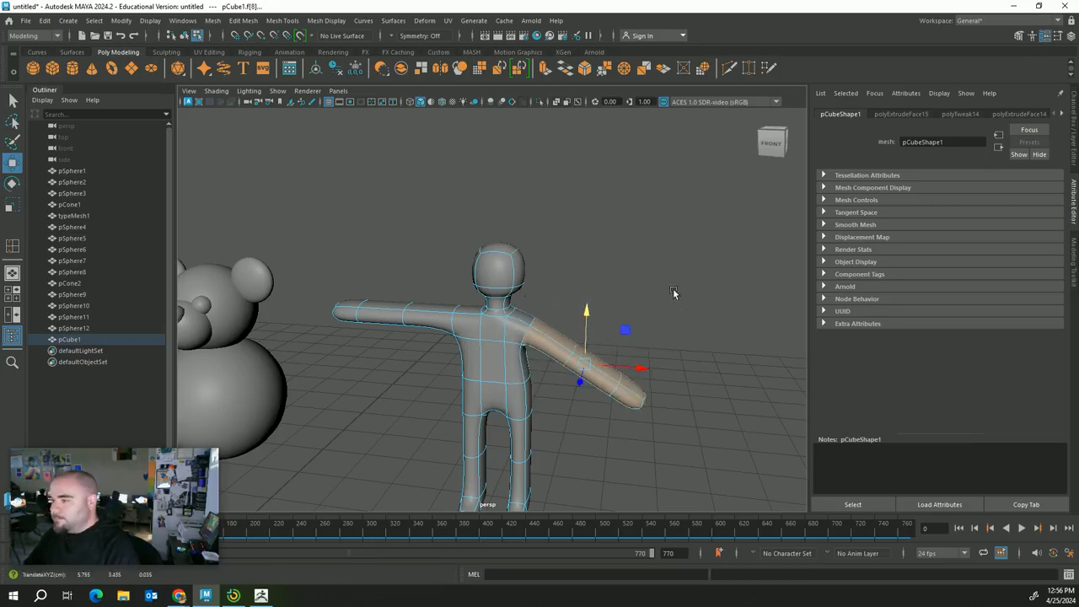
pyautogui.keyDown('alt'); pyautogui.moveTo(673, 291); pyautogui.dragTo(641, 386); pyautogui.keyUp('alt')
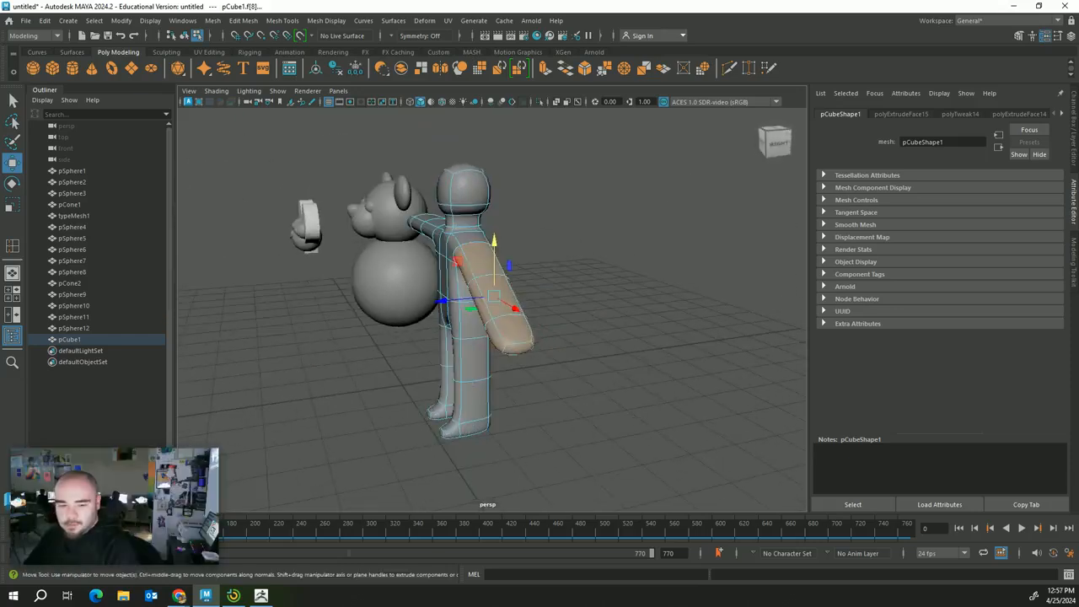
pyautogui.keyDown('alt'); pyautogui.moveTo(289, 455); pyautogui.dragTo(485, 185); pyautogui.keyUp('alt')
pyautogui.moveTo(120, 506)
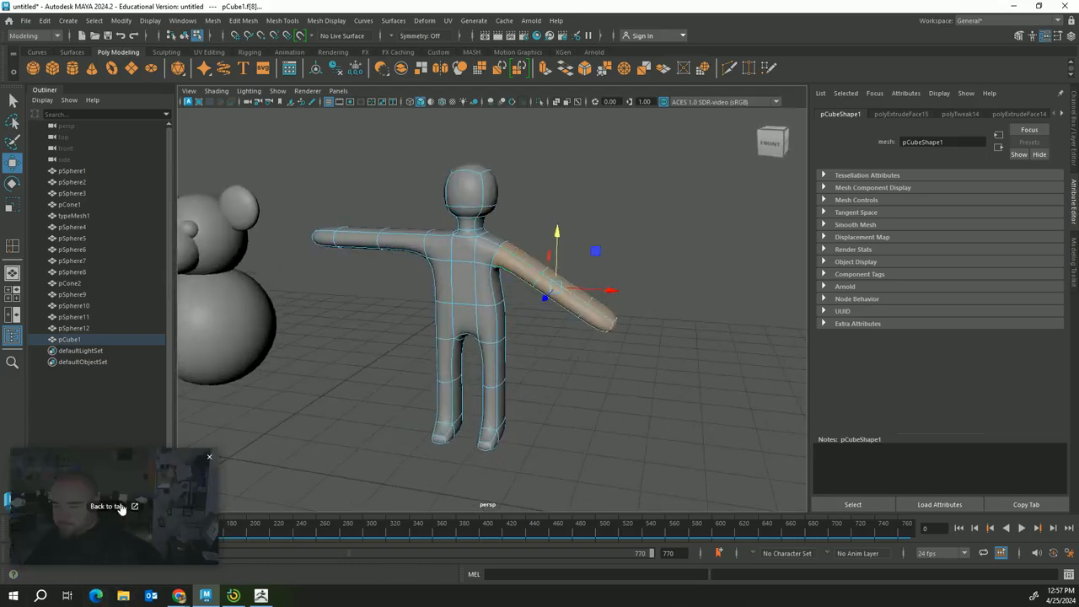